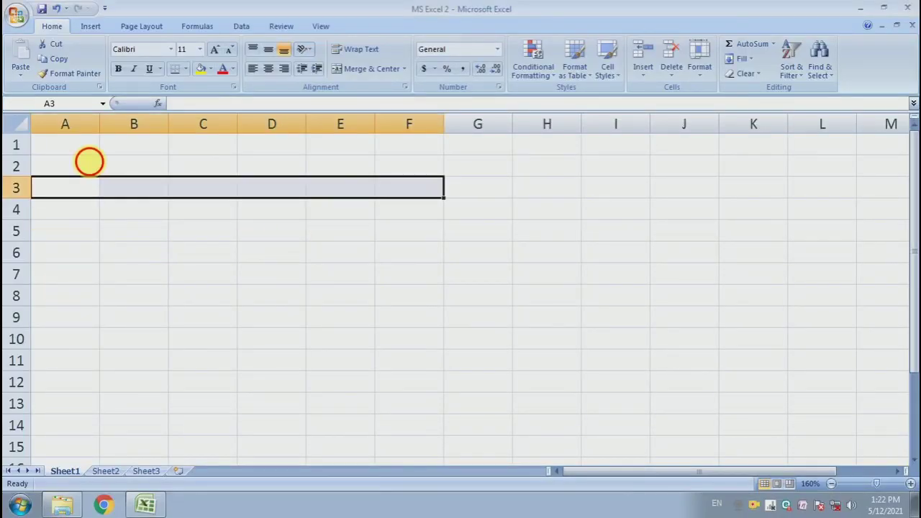
# Step: Enter the headings Sr. no., Name of an Employee, Day Salary and No. of days in A2:D2
pyautogui.click(183, 229)
pyautogui.click(97, 172)
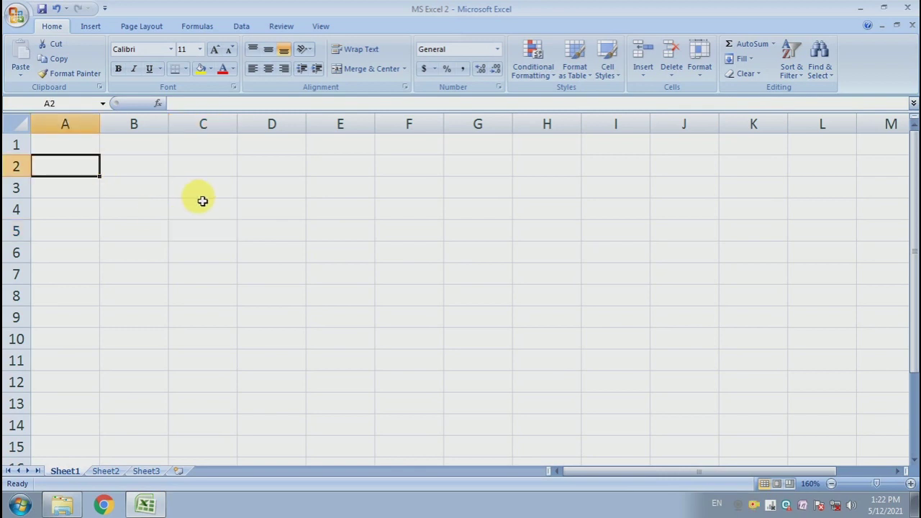
pyautogui.write('Sr.')
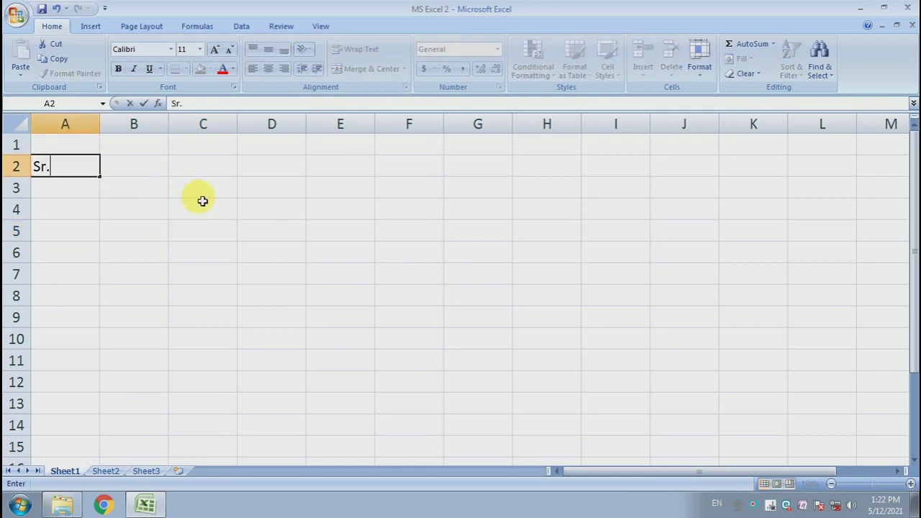
pyautogui.write(' no.')
pyautogui.press('Tab')
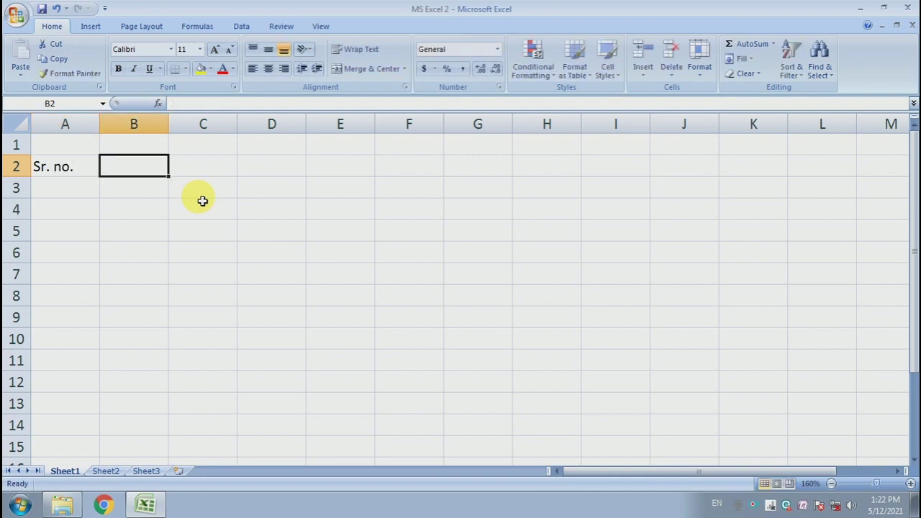
pyautogui.write('Name o')
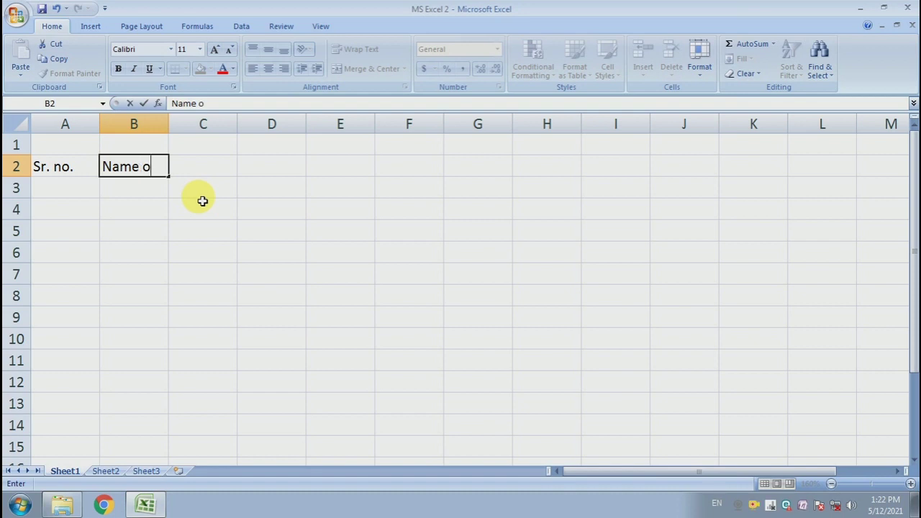
pyautogui.write('f an E')
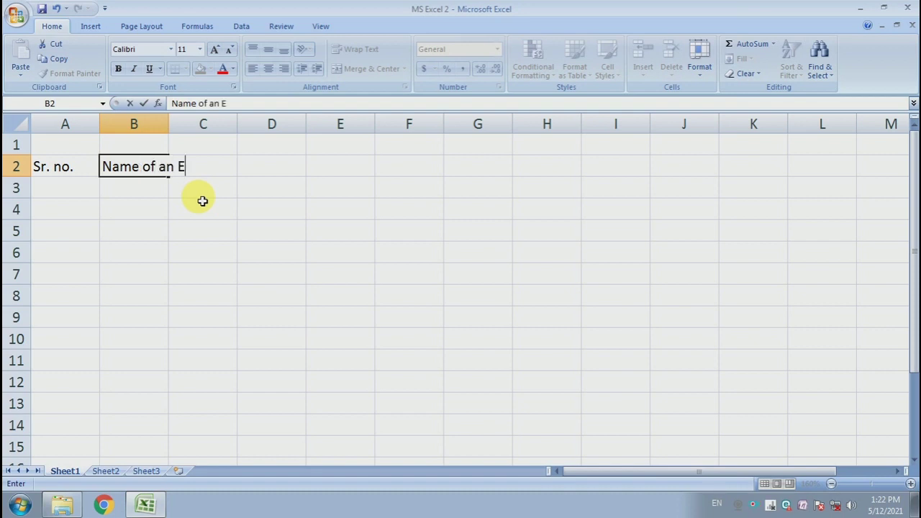
pyautogui.write('mploy')
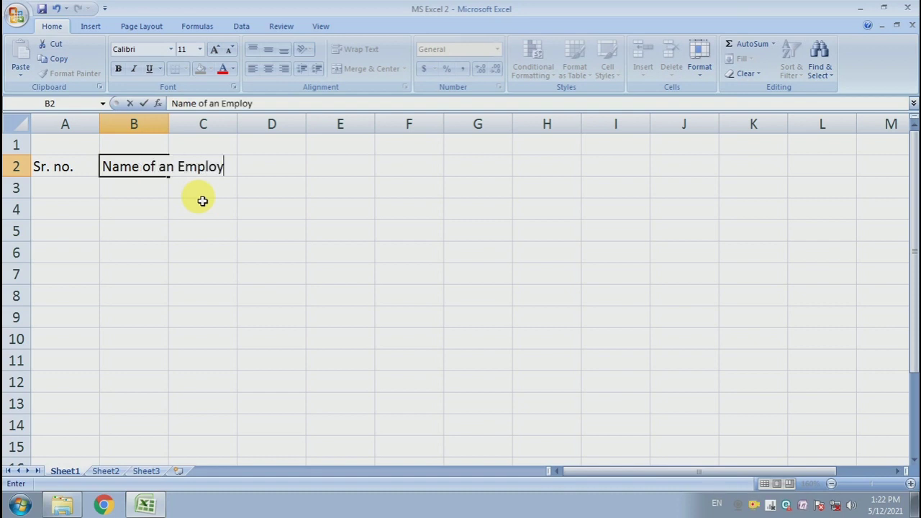
pyautogui.write('ee')
pyautogui.press('Tab')
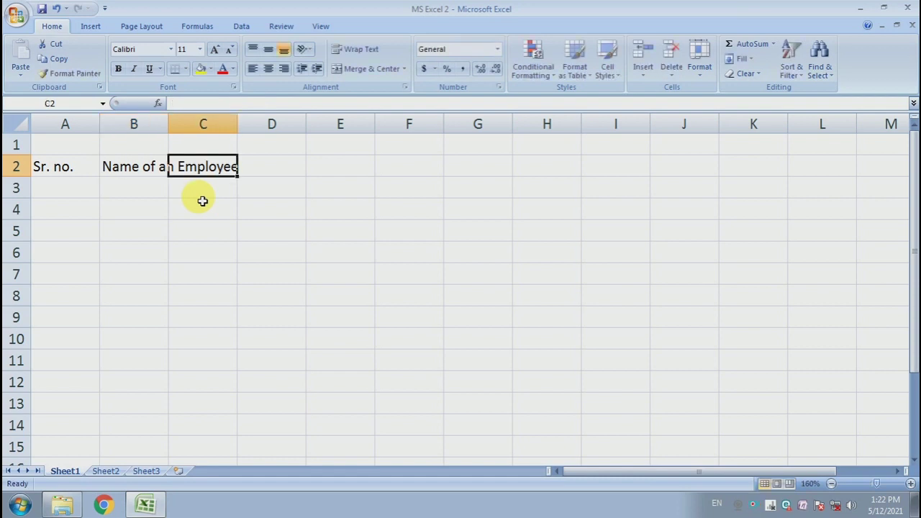
pyautogui.write('Da')
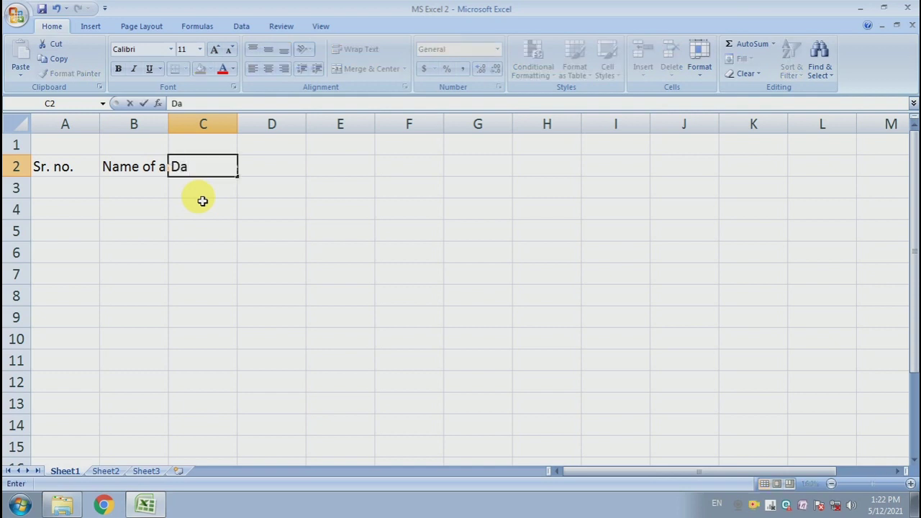
pyautogui.press('BackSpace')
pyautogui.press('BackSpace')
pyautogui.write('Day Sa')
pyautogui.write('lary')
pyautogui.press('Tab')
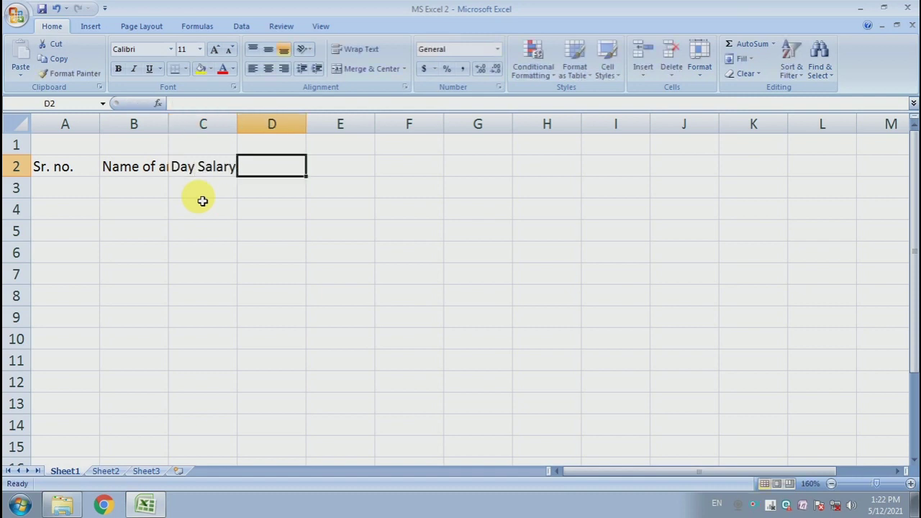
pyautogui.write('N')
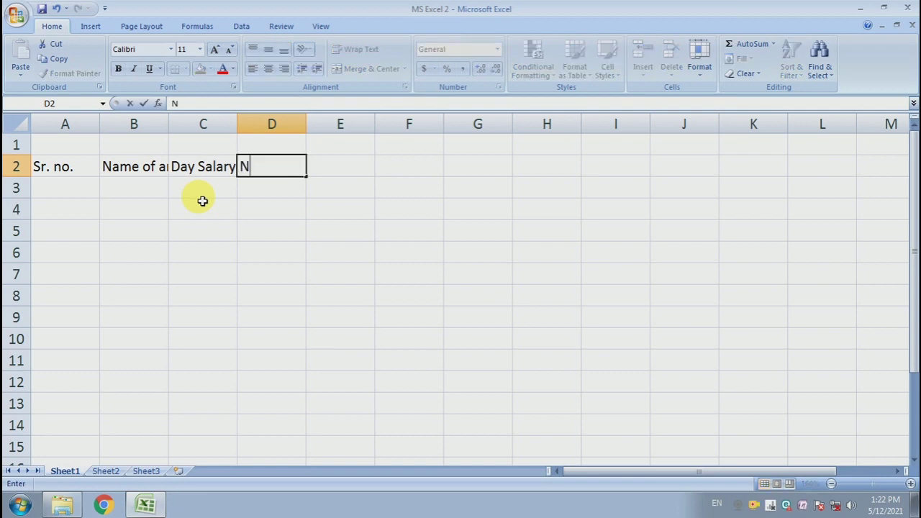
pyautogui.write('o. o')
pyautogui.write('f days')
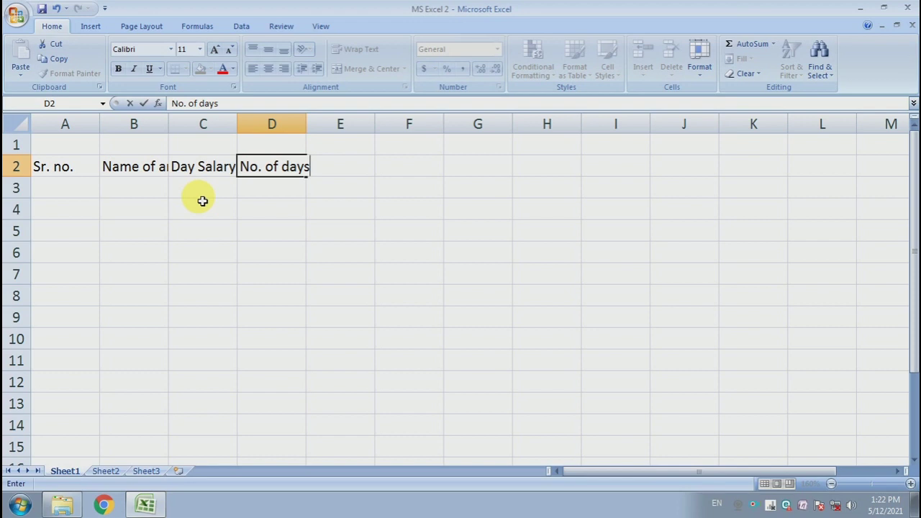
pyautogui.press('Tab')
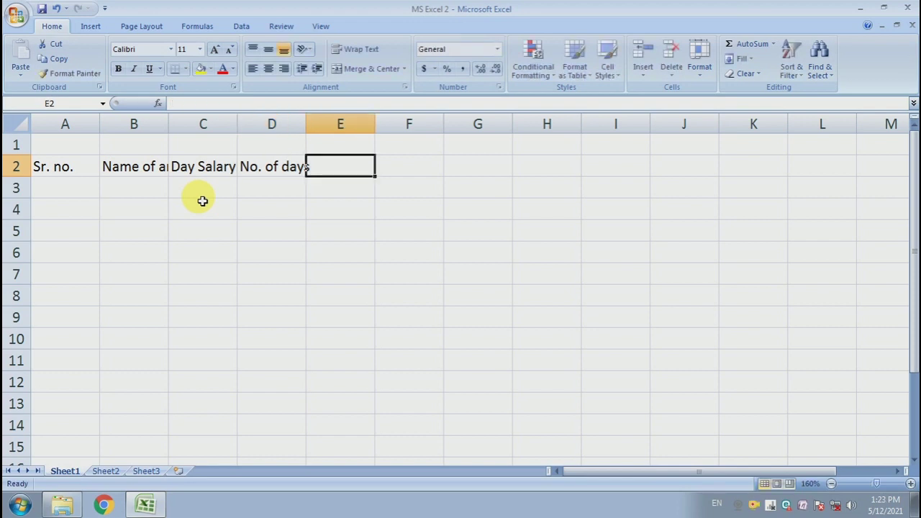
# Step: Add the headings Total salary, Advance and Remaining salary in E2:G2
pyautogui.write('\\')
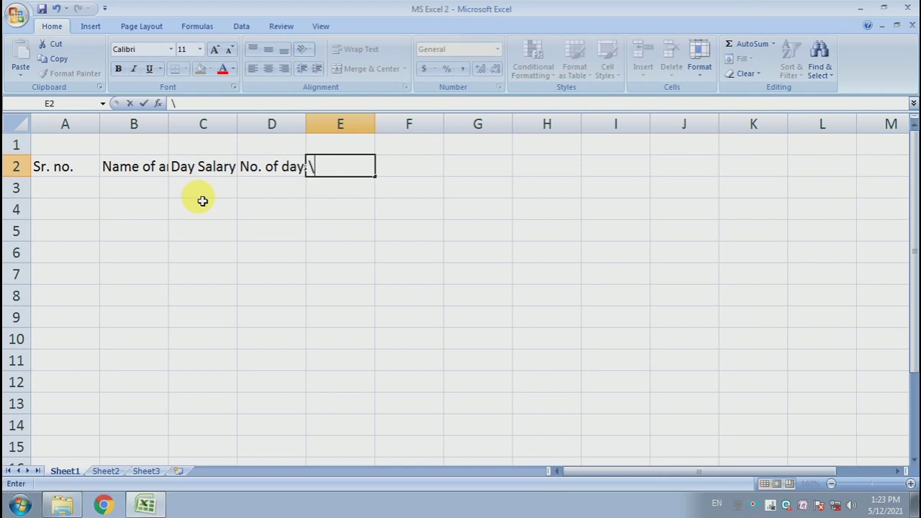
pyautogui.write('Tot')
pyautogui.press('BackSpace')
pyautogui.press('BackSpace')
pyautogui.press('BackSpace')
pyautogui.press('BackSpace')
pyautogui.write('|T')
pyautogui.press('BackSpace')
pyautogui.press('BackSpace')
pyautogui.write('Tot')
pyautogui.write('al sal')
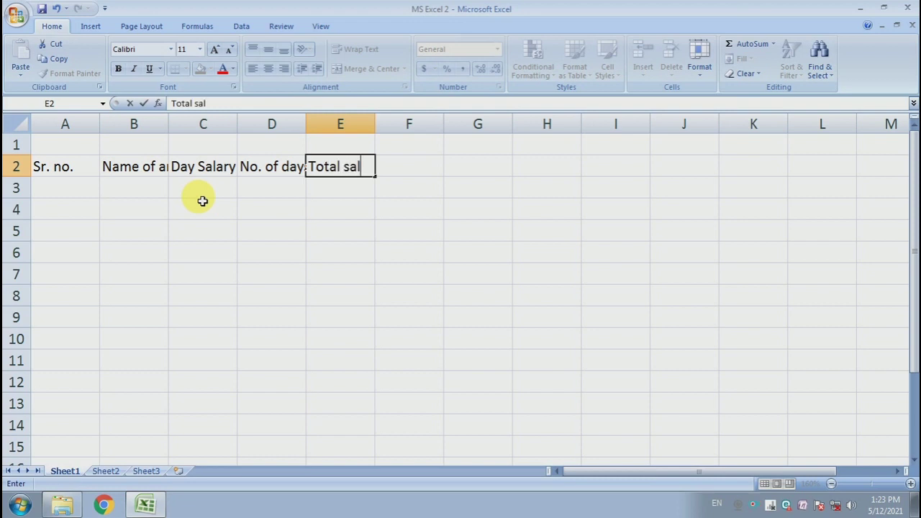
pyautogui.write('ary')
pyautogui.press('Tab')
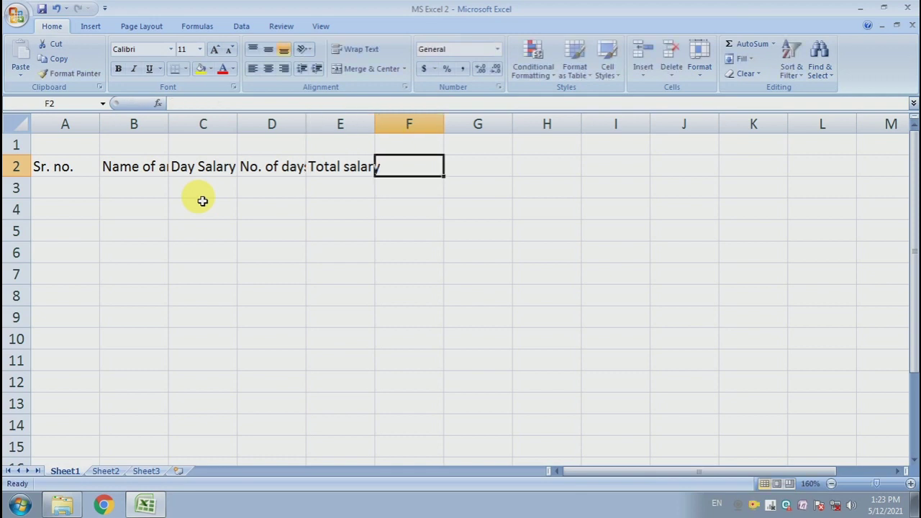
pyautogui.write('Adva')
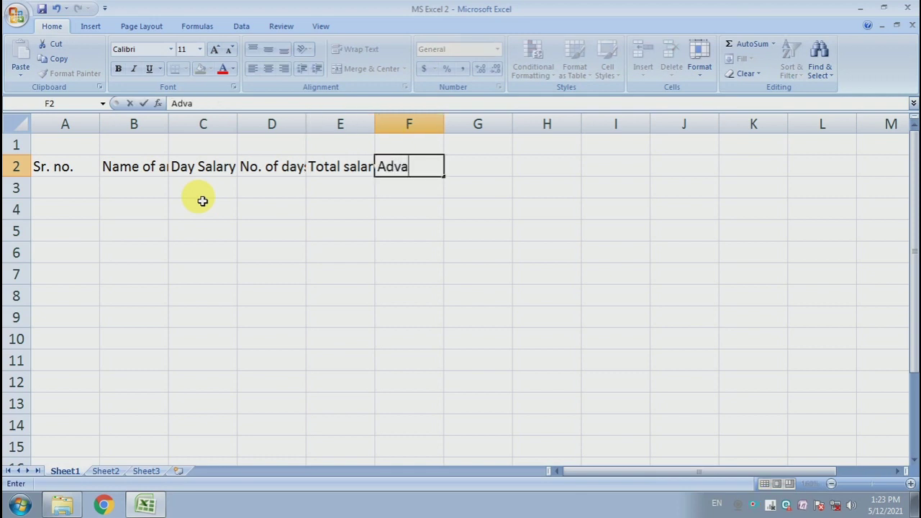
pyautogui.write('nce')
pyautogui.press('Tab')
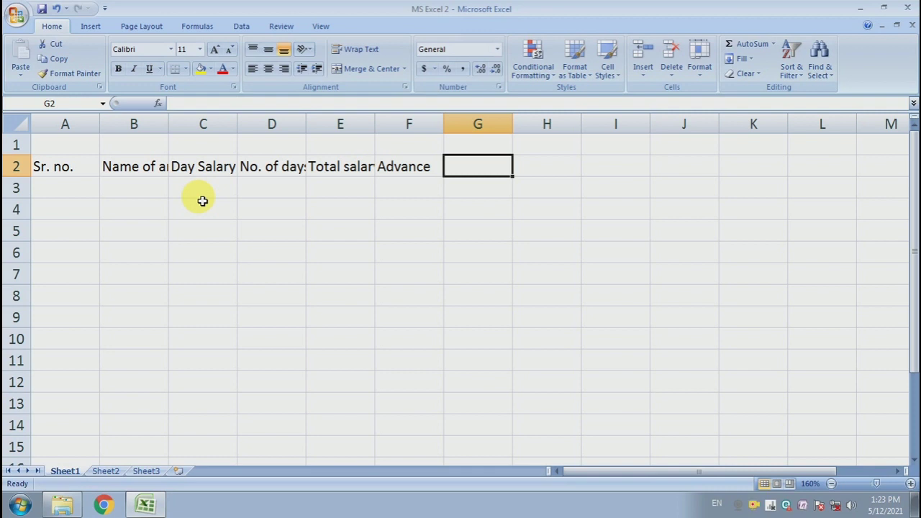
pyautogui.write('Rema')
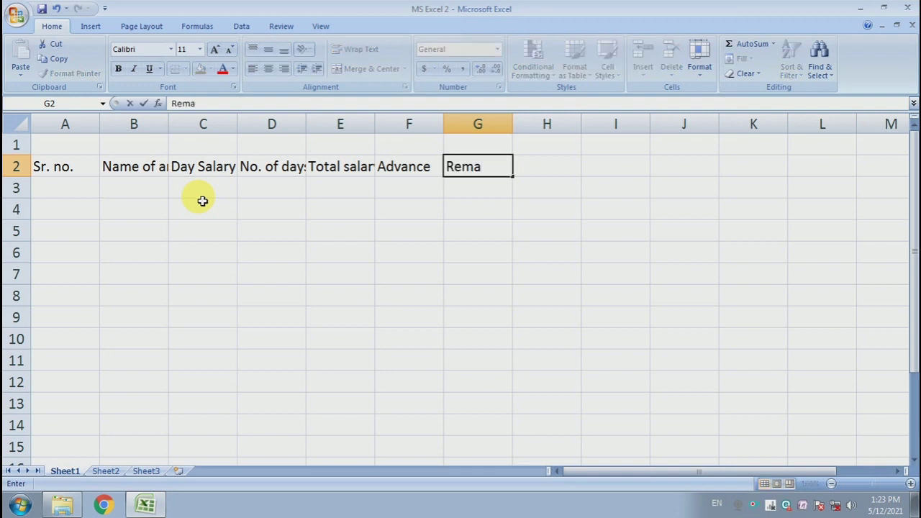
pyautogui.write('ining sala')
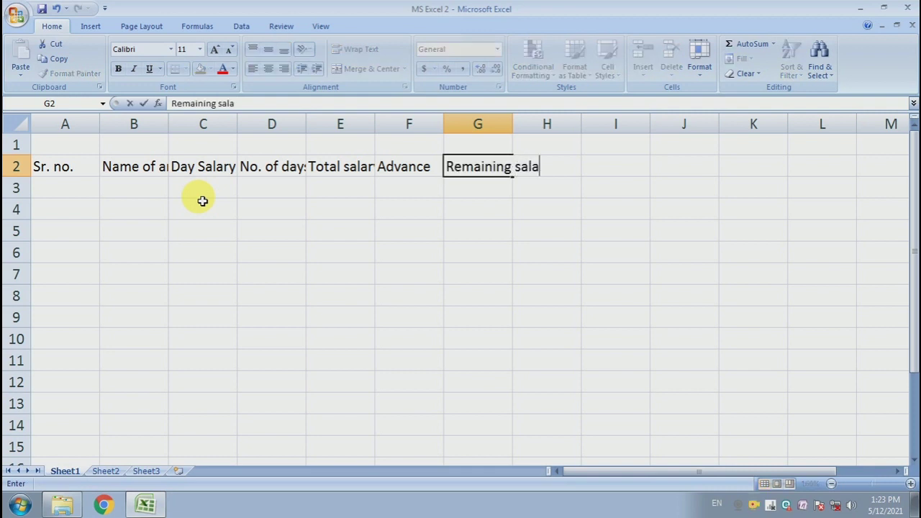
pyautogui.write('ry')
pyautogui.press('Tab')
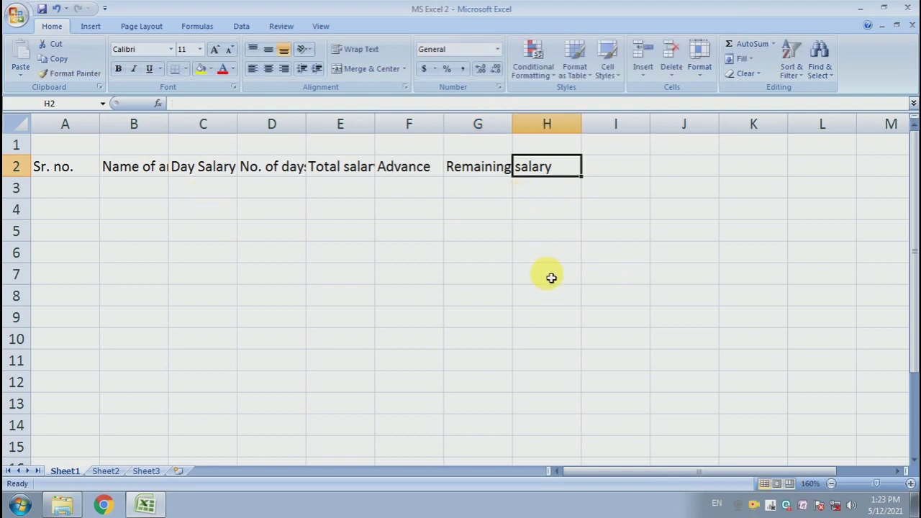
pyautogui.click(477, 209)
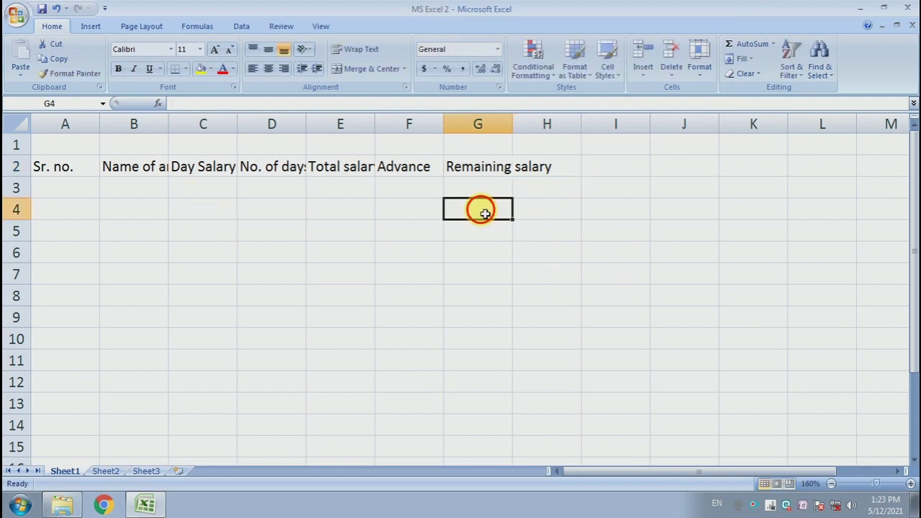
# Step: Narrow column A to fit Sr. no. and AutoFit columns B through G to their headings
pyautogui.click(77, 172)
pyautogui.moveTo(105, 129); pyautogui.dragTo(82, 130)
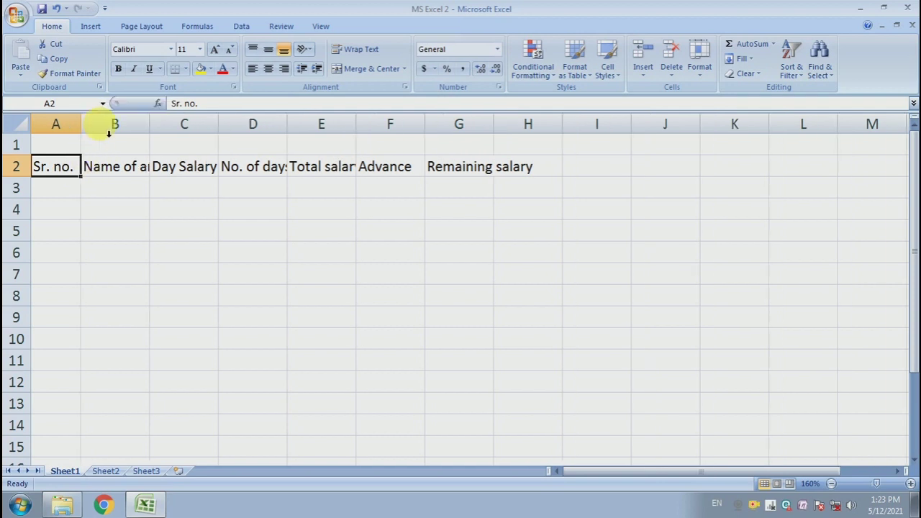
pyautogui.doubleClick(158, 130)
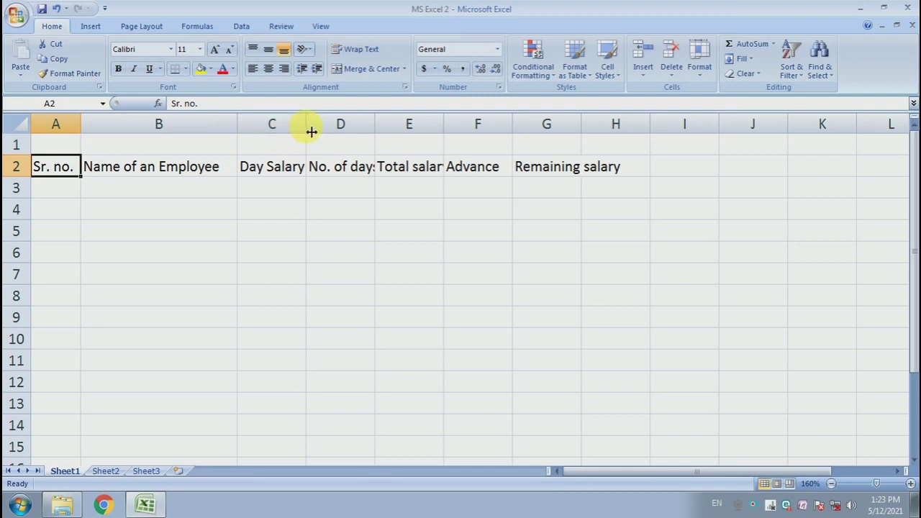
pyautogui.doubleClick(312, 130)
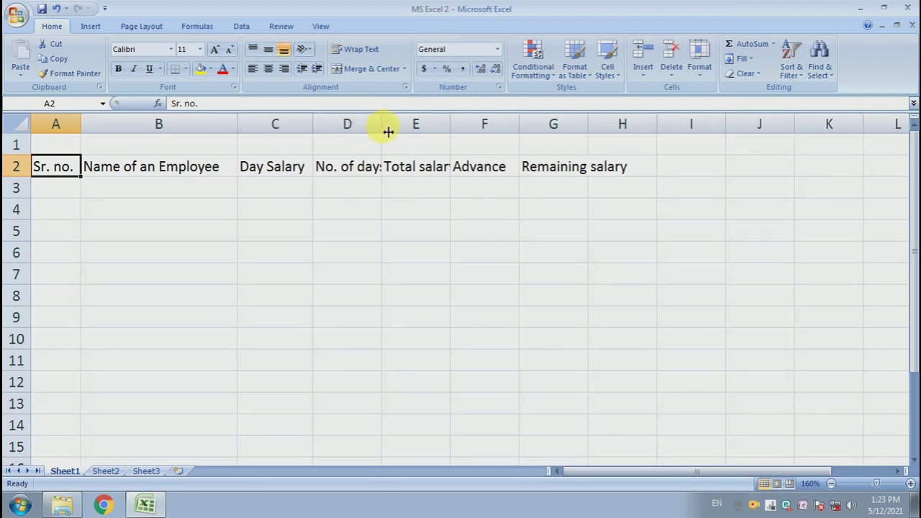
pyautogui.doubleClick(381, 128)
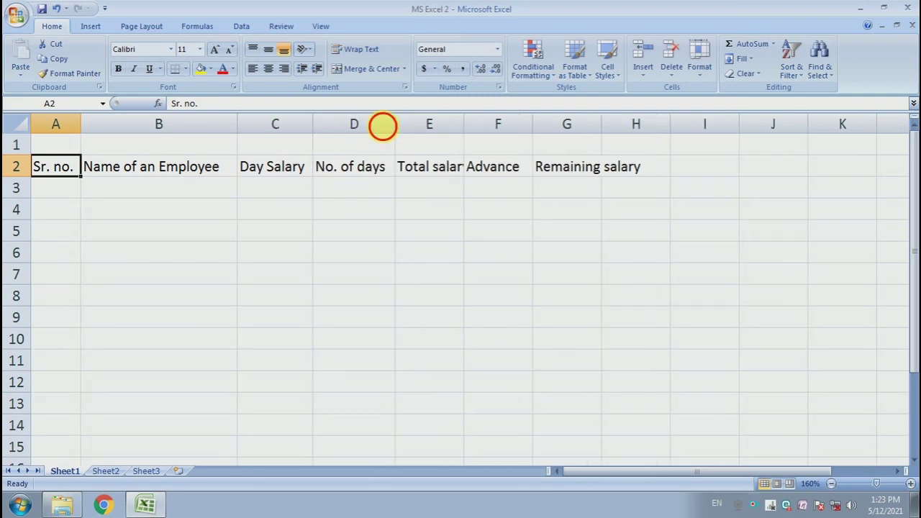
pyautogui.doubleClick(470, 134)
pyautogui.doubleClick(549, 134)
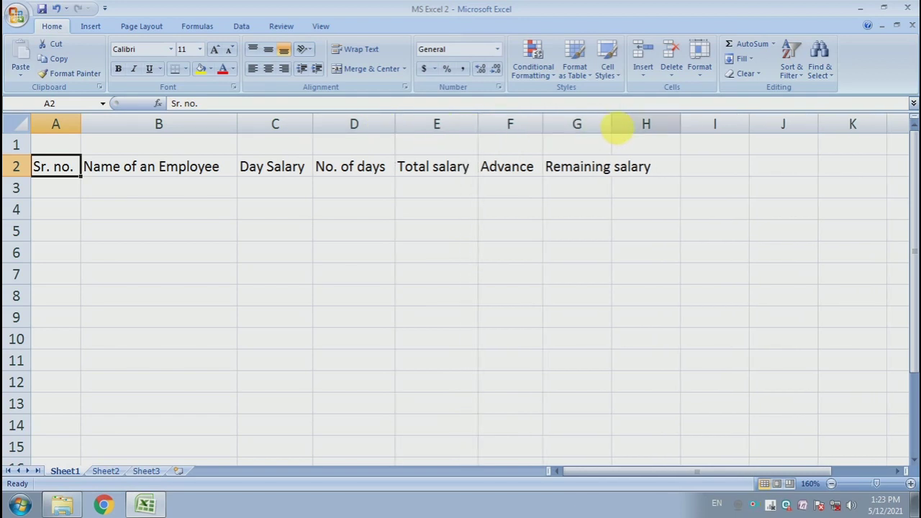
pyautogui.doubleClick(613, 129)
pyautogui.click(634, 208)
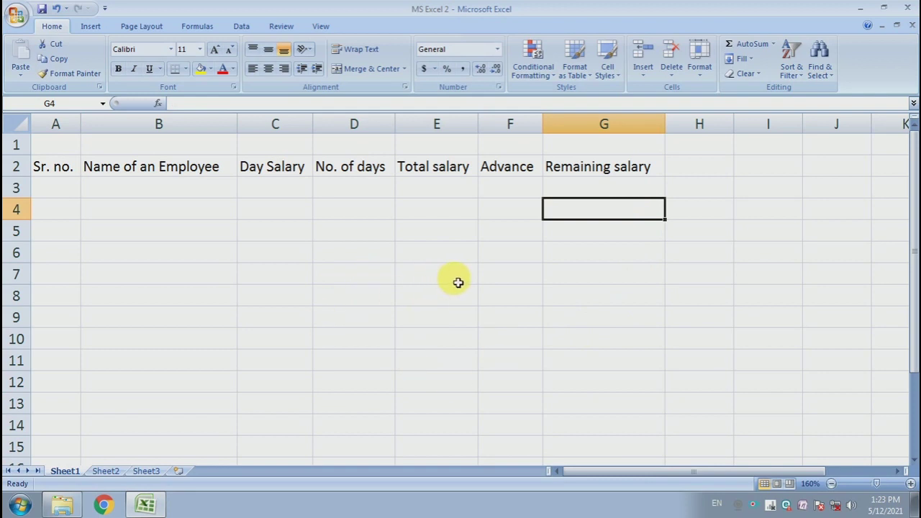
# Step: Enter 1 in A3 and fill it down to A12 as a 1–10 series
pyautogui.click(70, 187)
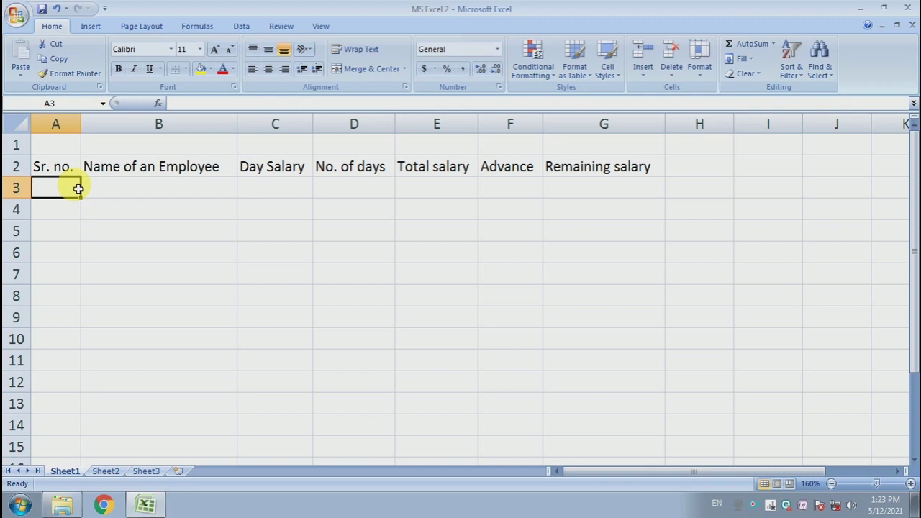
pyautogui.write('1')
pyautogui.press('Return')
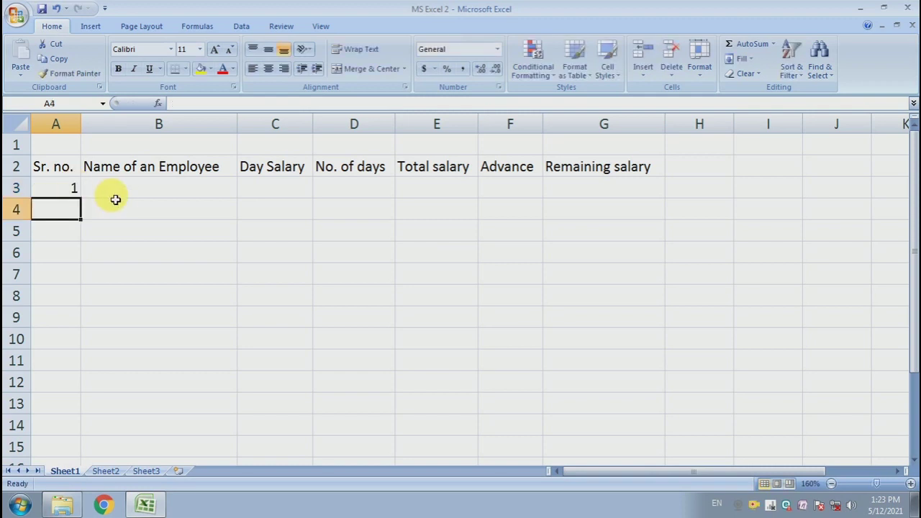
pyautogui.click(79, 187)
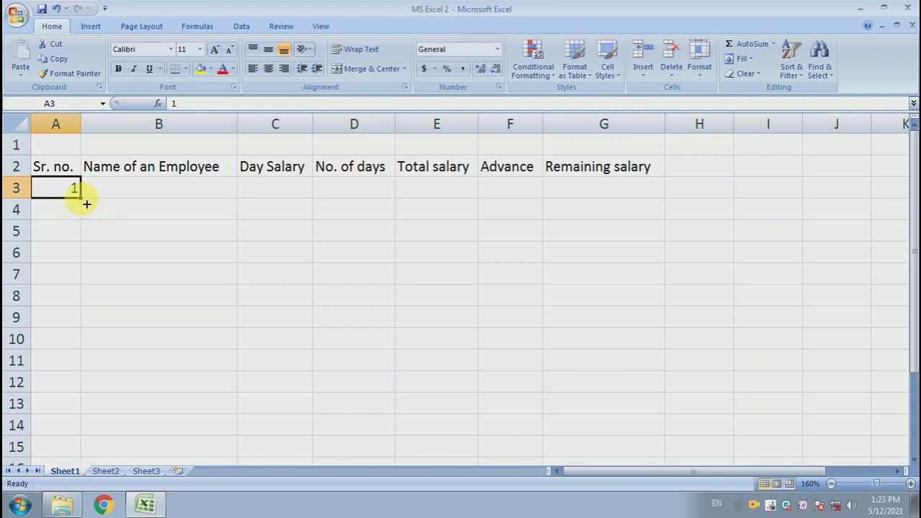
pyautogui.moveTo(82, 198); pyautogui.dragTo(92, 434)
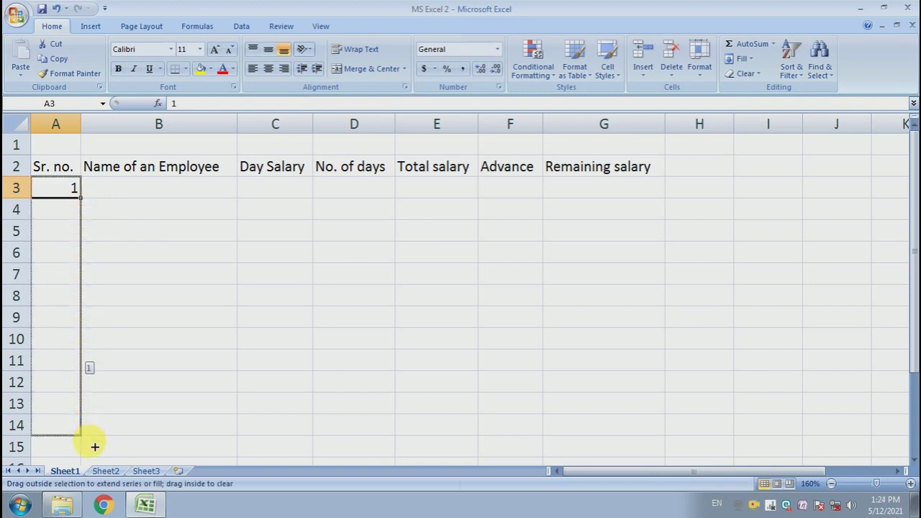
pyautogui.moveTo(92, 434); pyautogui.dragTo(79, 394)
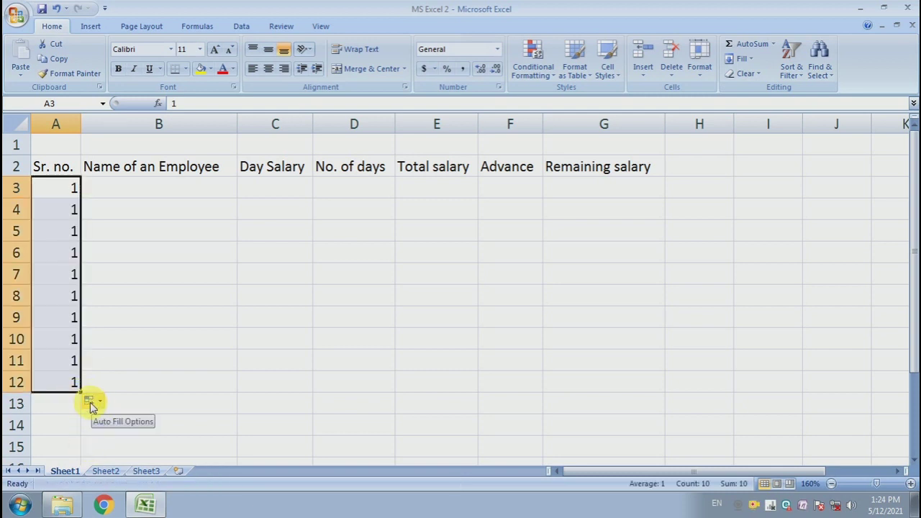
pyautogui.click(94, 403)
pyautogui.click(114, 431)
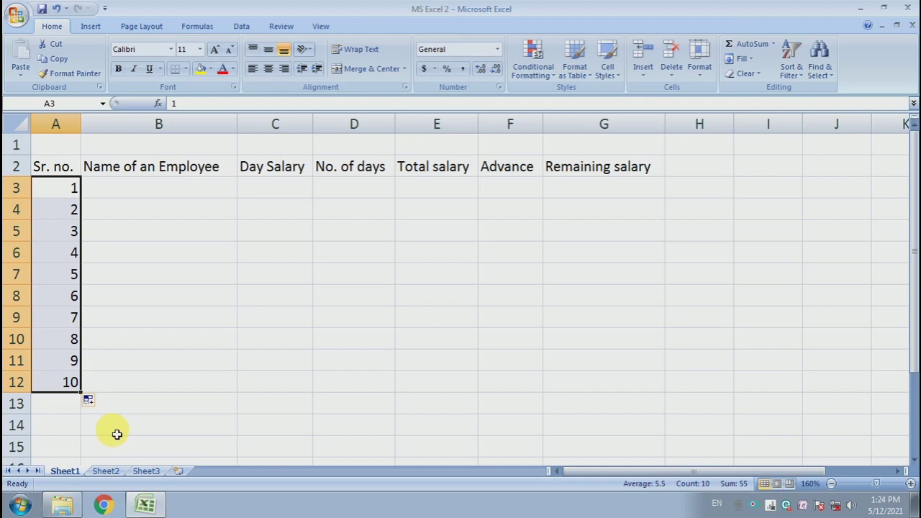
pyautogui.click(208, 209)
pyautogui.click(317, 272)
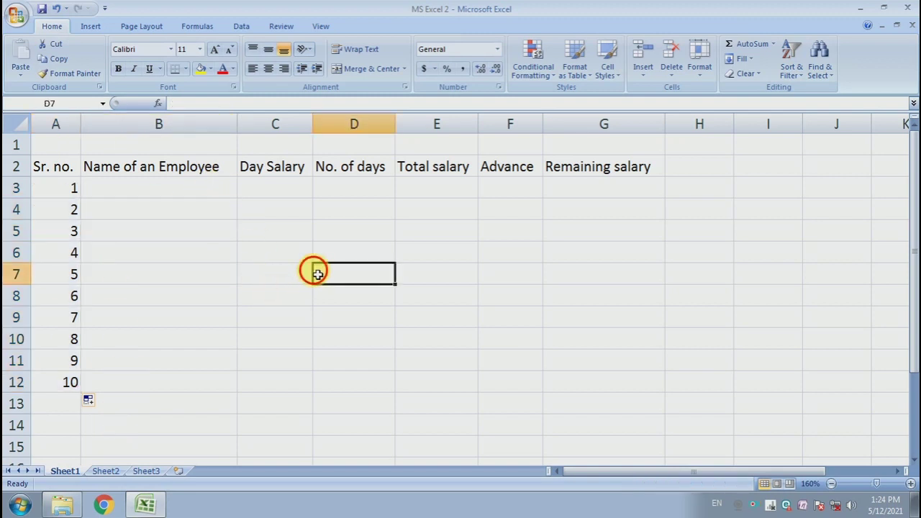
pyautogui.click(212, 238)
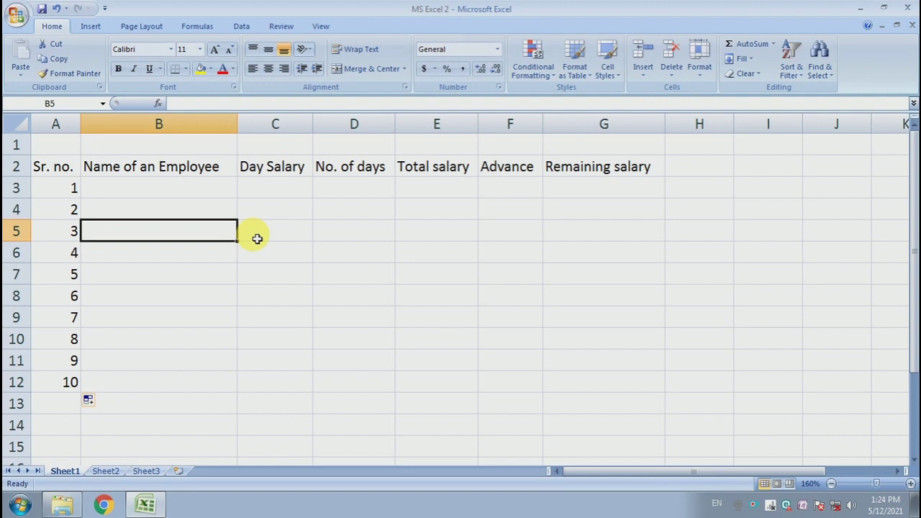
# Step: Select cell B3, beside serial number 1, for the first employee name
pyautogui.click(195, 195)
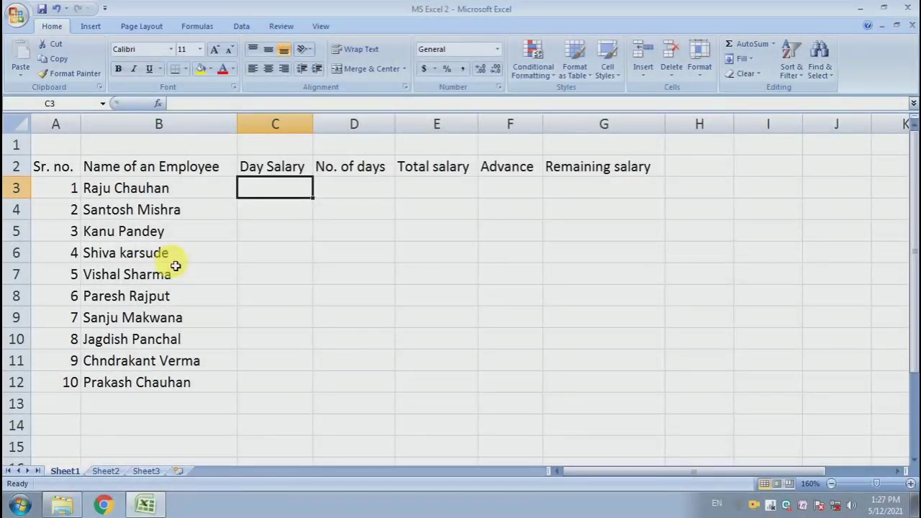
# Step: Enter day salaries 225, 210, 265, 250, 235, 225 and 210 down column C from C3
pyautogui.write('225')
pyautogui.press('Return')
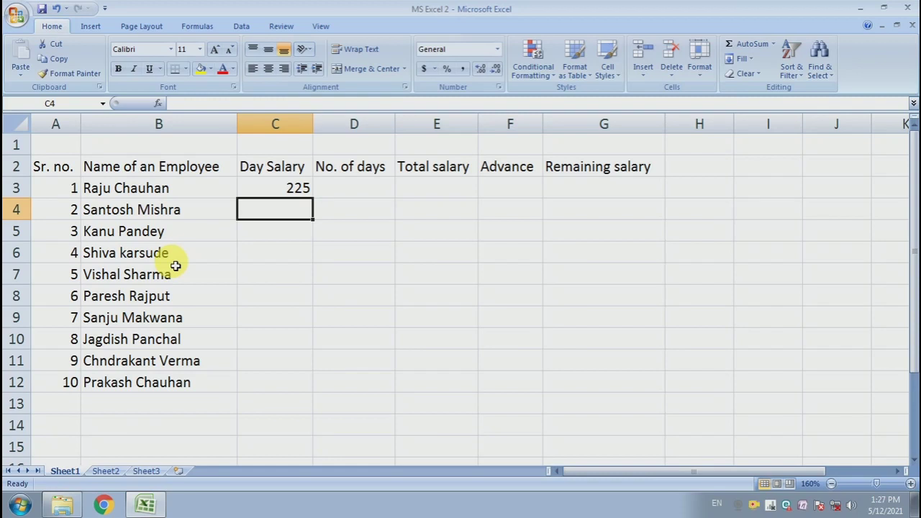
pyautogui.write('210')
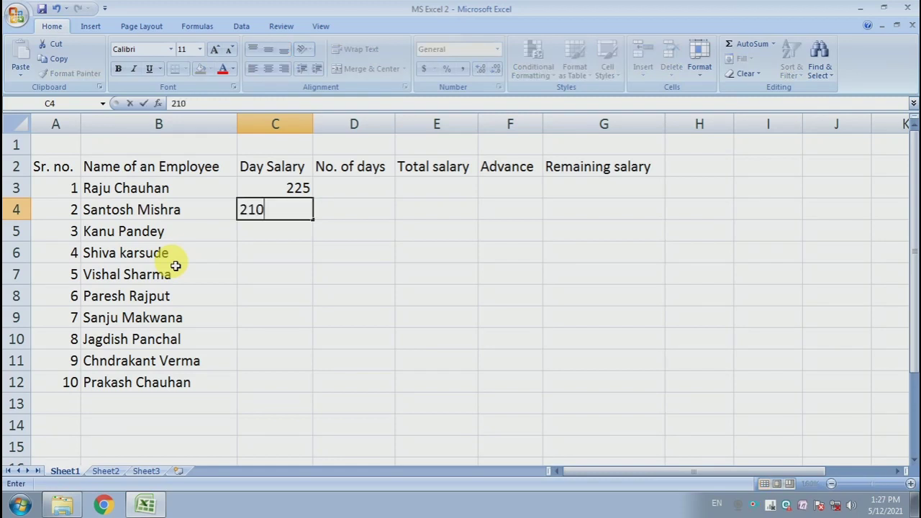
pyautogui.press('Return')
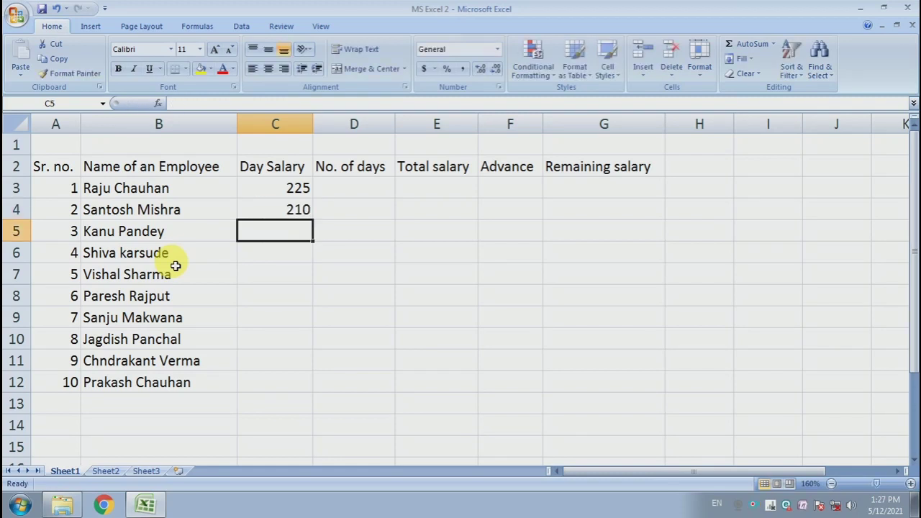
pyautogui.write('265')
pyautogui.press('Return')
pyautogui.write('25')
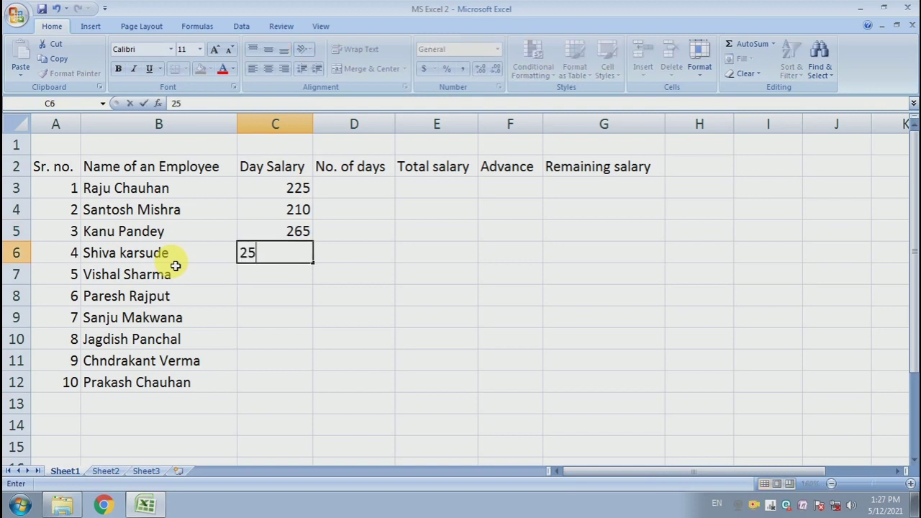
pyautogui.write('0')
pyautogui.press('Return')
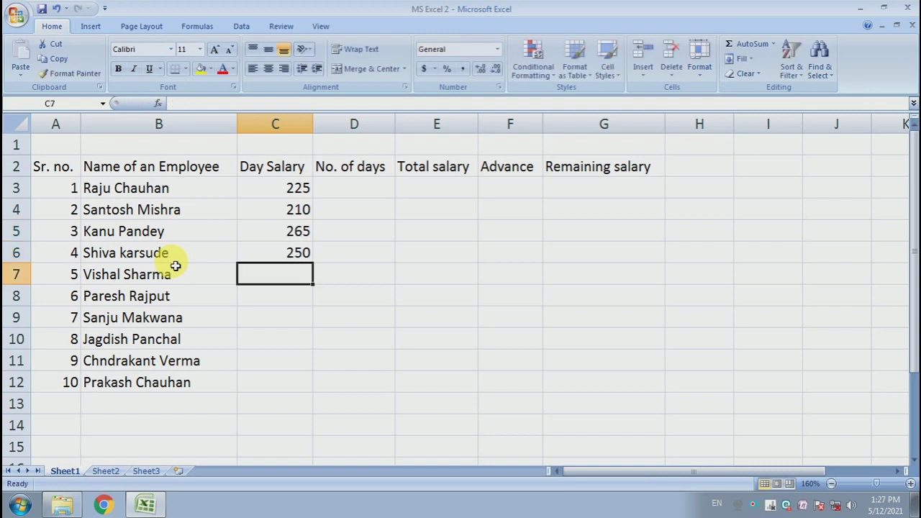
pyautogui.write('2')
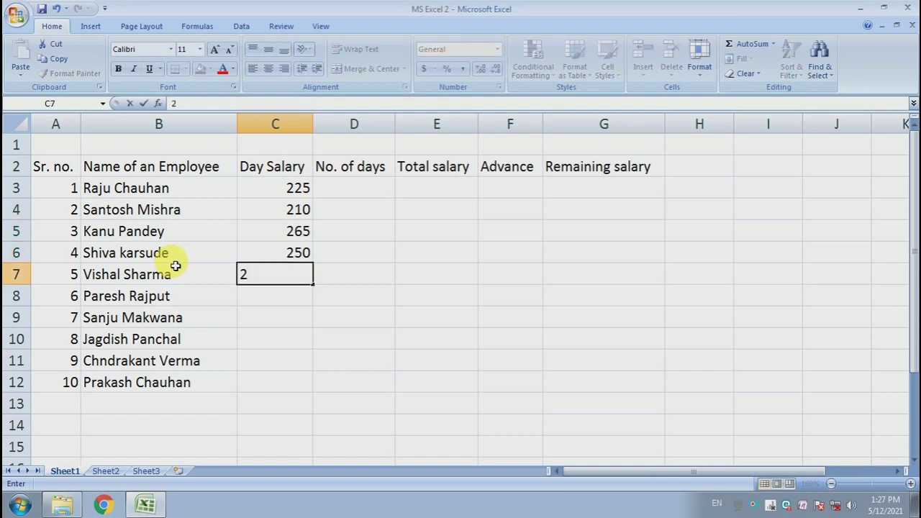
pyautogui.write('35')
pyautogui.press('Return')
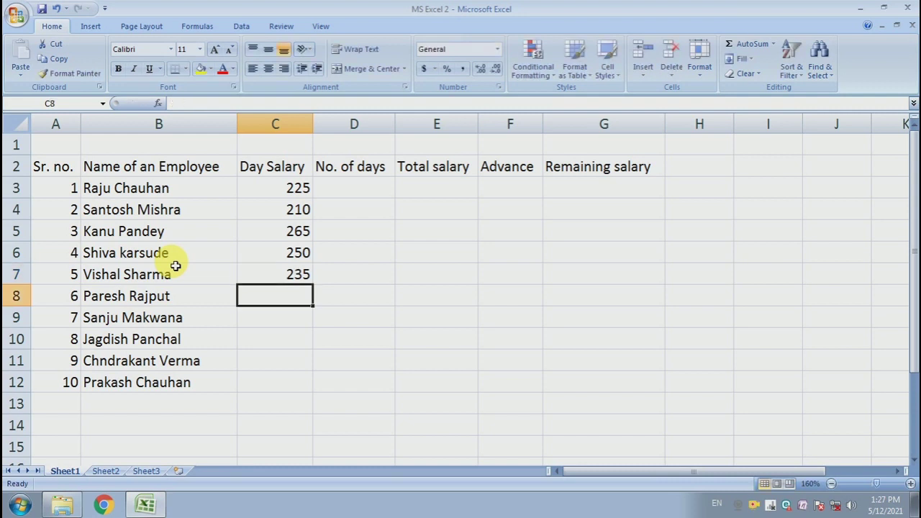
pyautogui.write('225')
pyautogui.press('Return')
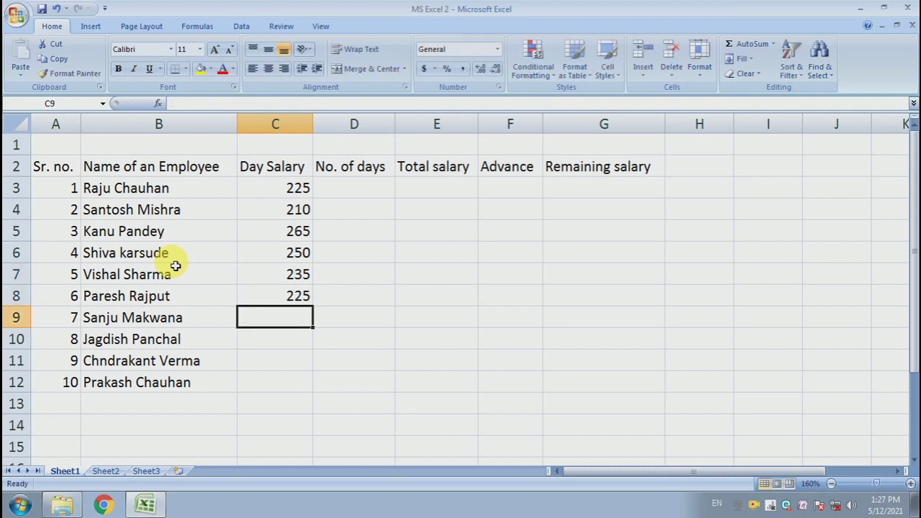
pyautogui.write('210')
pyautogui.press('Return')
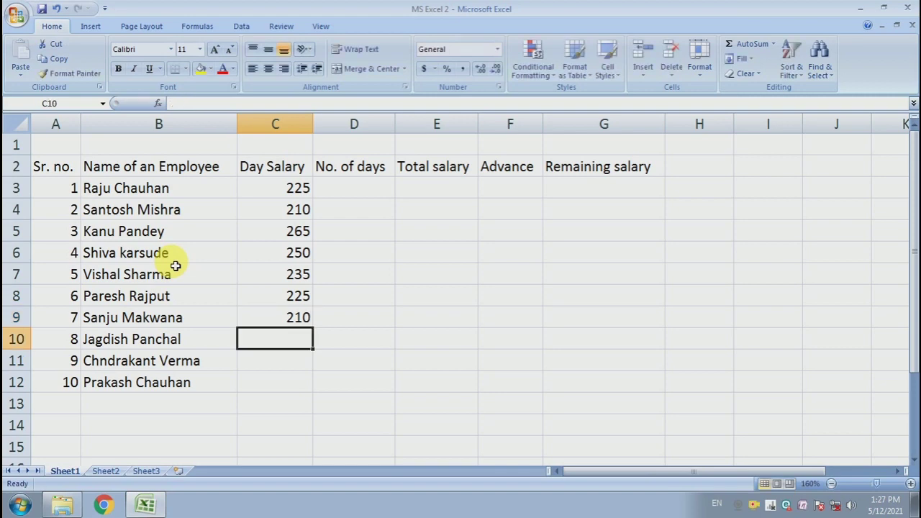
pyautogui.write('320')
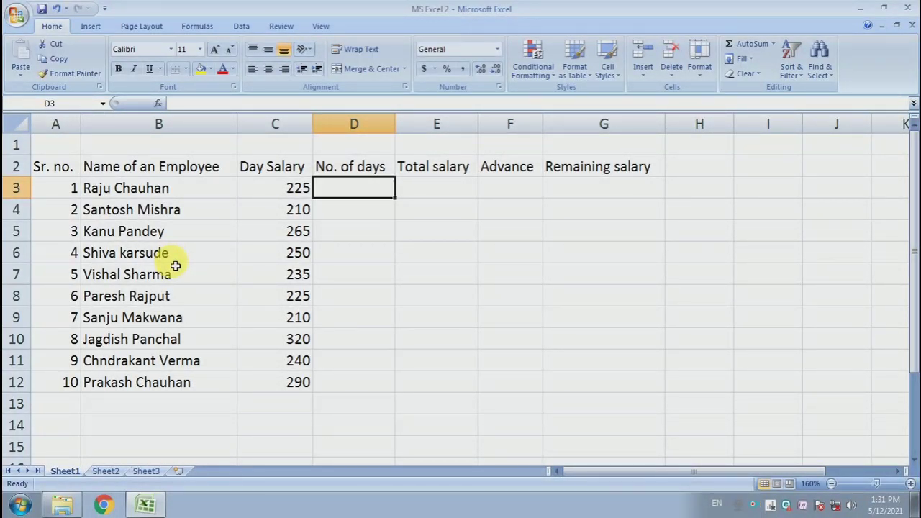
# Step: Enter days worked 26, 24, 21, 19 and 28 down column D from D3
pyautogui.write('26')
pyautogui.press('Return')
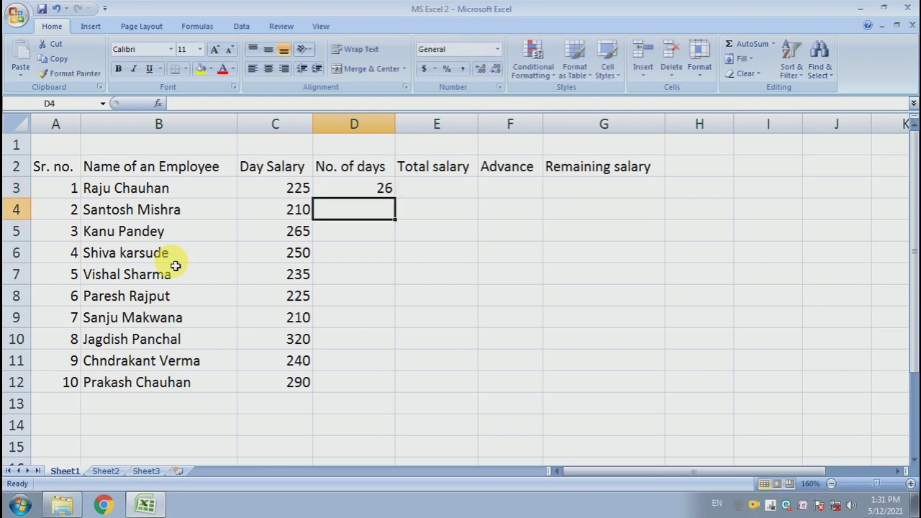
pyautogui.write('24')
pyautogui.press('Return')
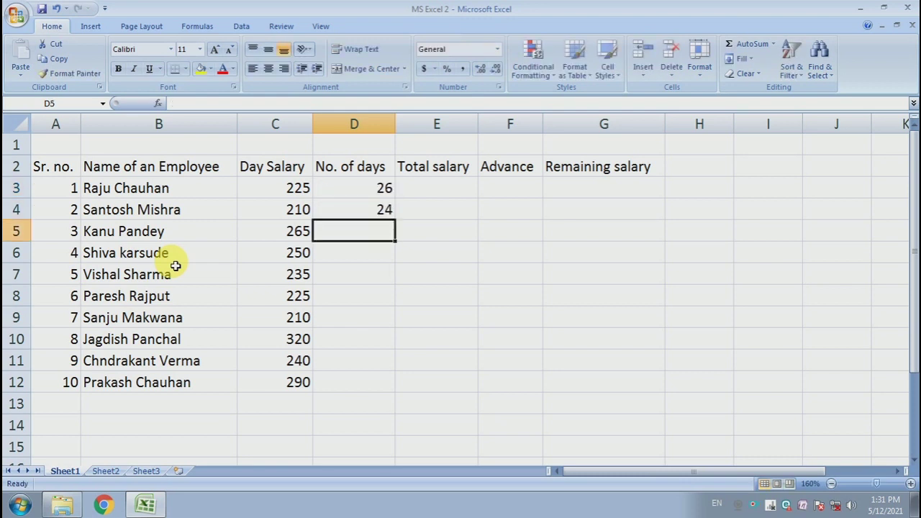
pyautogui.write('2')
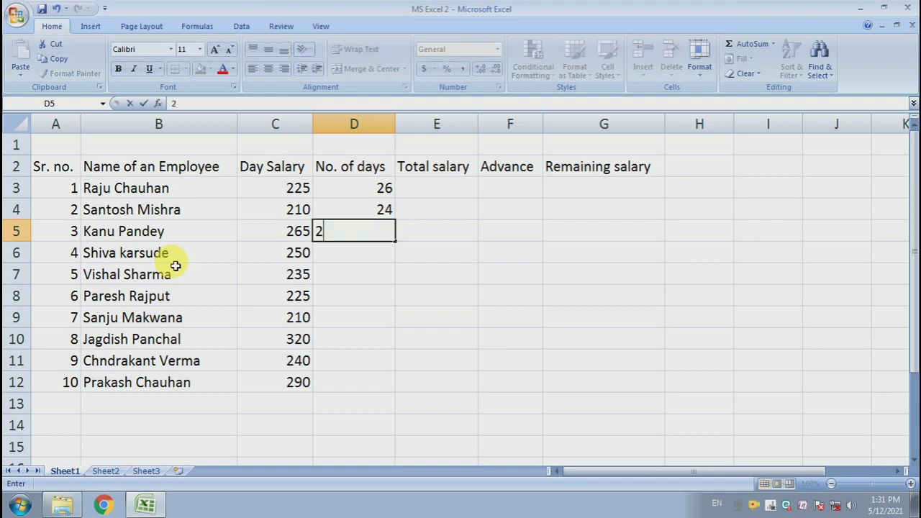
pyautogui.write('1')
pyautogui.press('Return')
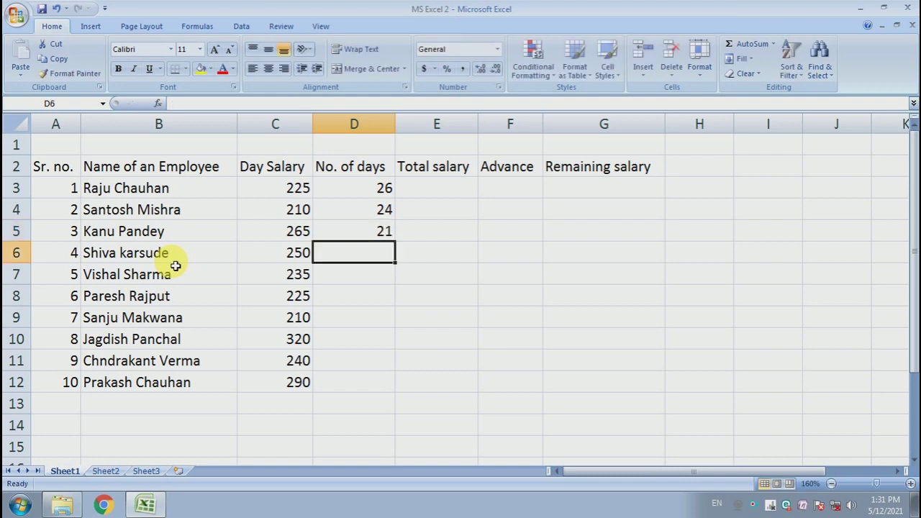
pyautogui.write('19')
pyautogui.press('Return')
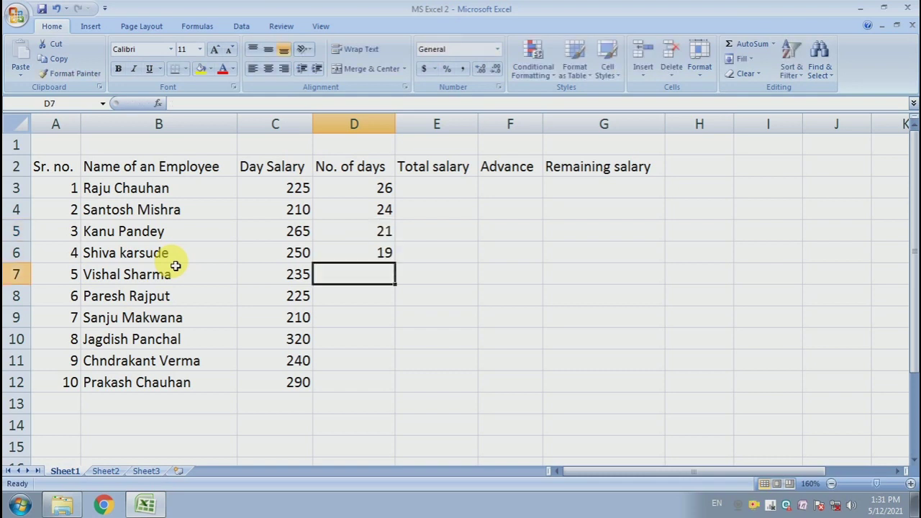
pyautogui.write('28')
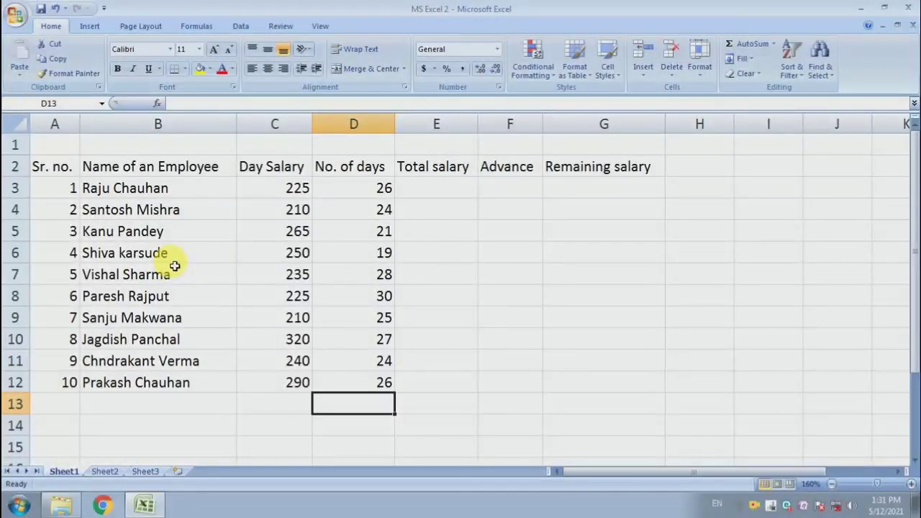
# Step: Move the cursor to E3, the first Total salary cell
pyautogui.press('Right')
pyautogui.press('Up')
pyautogui.hotkey('ctrl', 'Up')
pyautogui.press('Down')
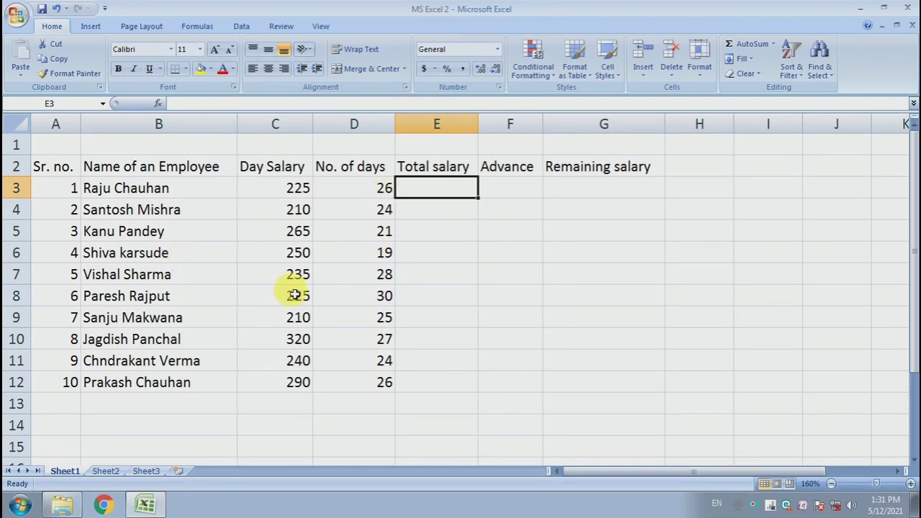
# Step: Select the table A2:G12 and centre its text horizontally and vertically
pyautogui.click(329, 256)
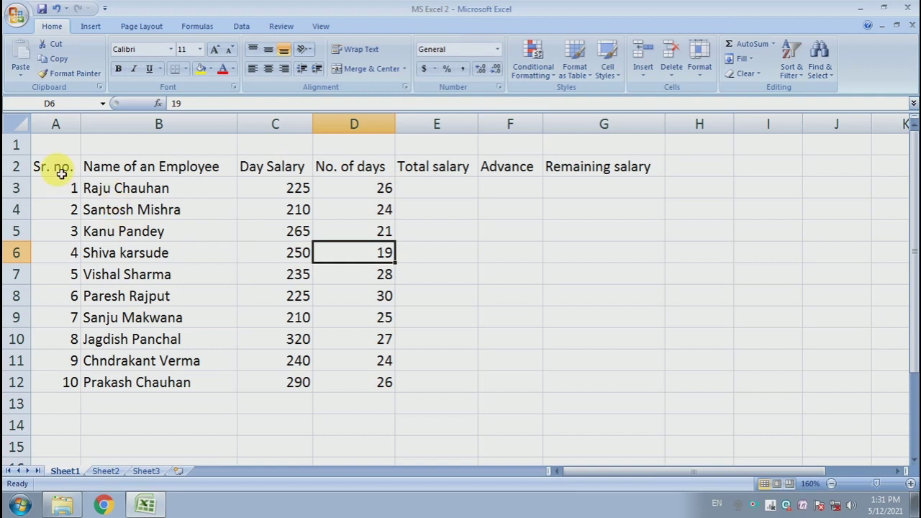
pyautogui.moveTo(62, 168)
pyautogui.mouseDown()
pyautogui.moveTo(404, 338)
pyautogui.moveTo(587, 385)
pyautogui.mouseUp()
pyautogui.click(268, 68)
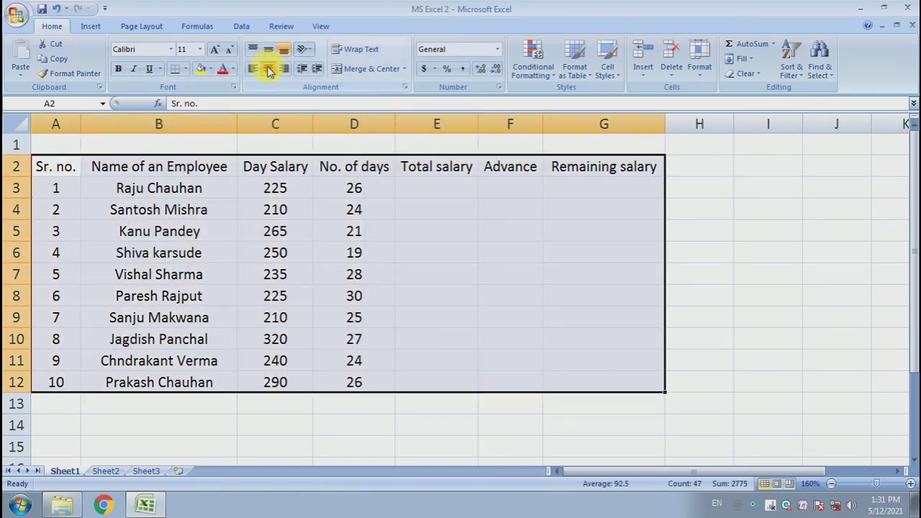
pyautogui.click(268, 50)
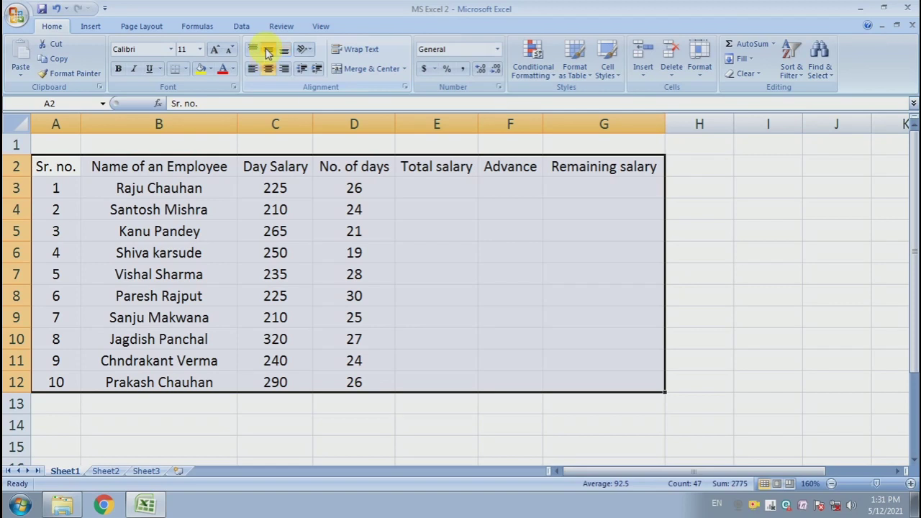
# Step: Give every table cell borders and set the table font to Times New Roman
pyautogui.click(185, 69)
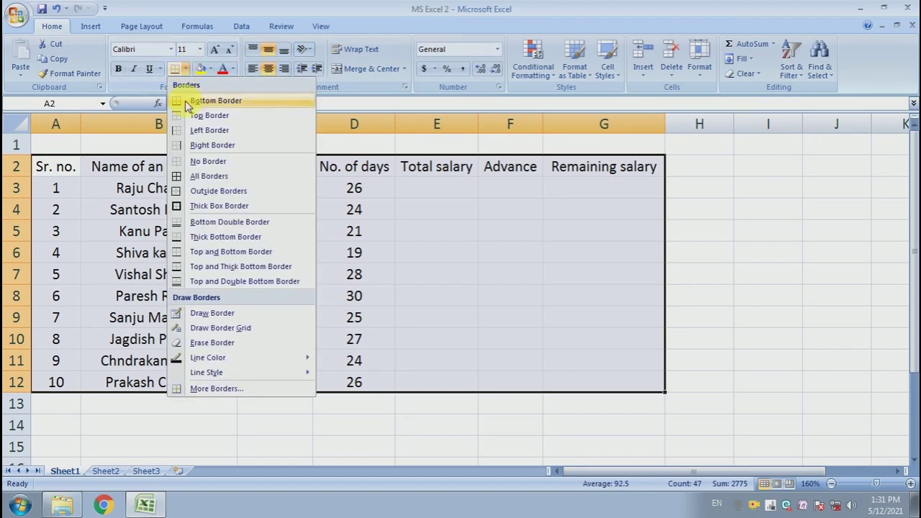
pyautogui.click(207, 176)
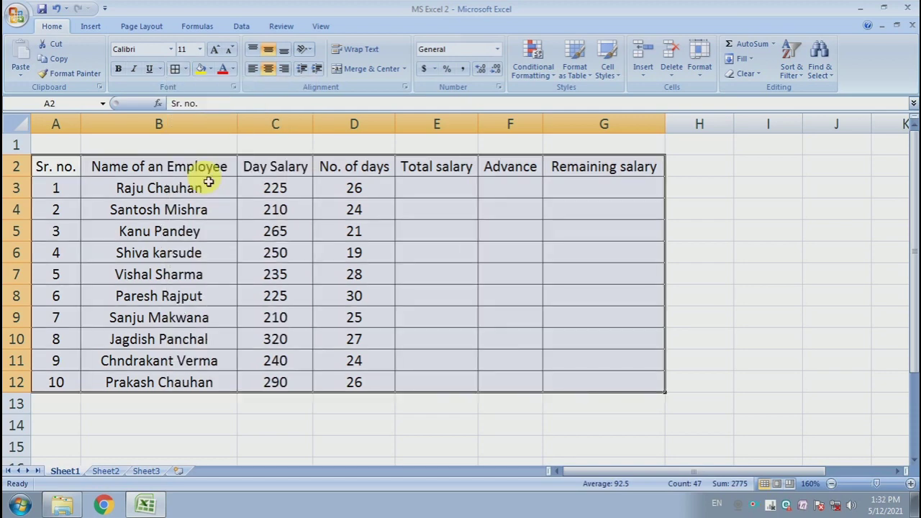
pyautogui.click(170, 49)
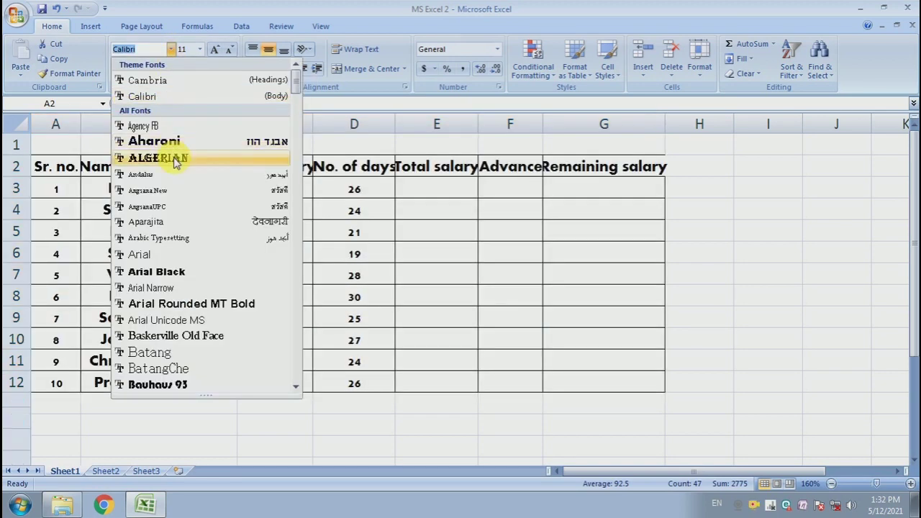
pyautogui.scroll(-15, 183, 201)
pyautogui.scroll(-1, 198, 281)
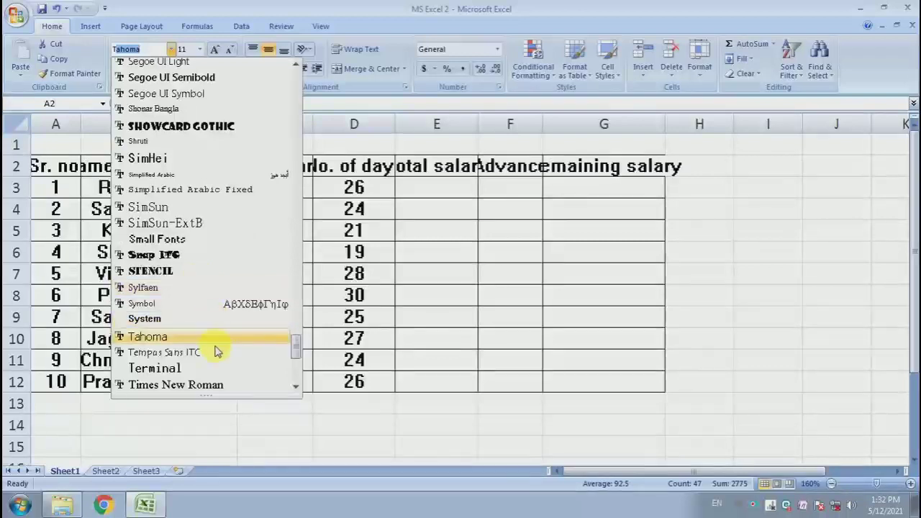
pyautogui.click(229, 384)
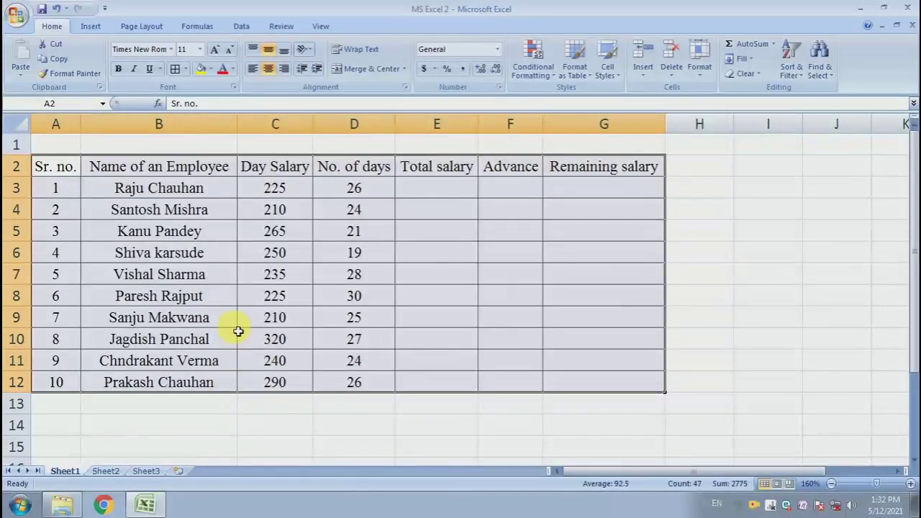
# Step: Deselect the table and select cell E3 for the first total salary
pyautogui.click(358, 235)
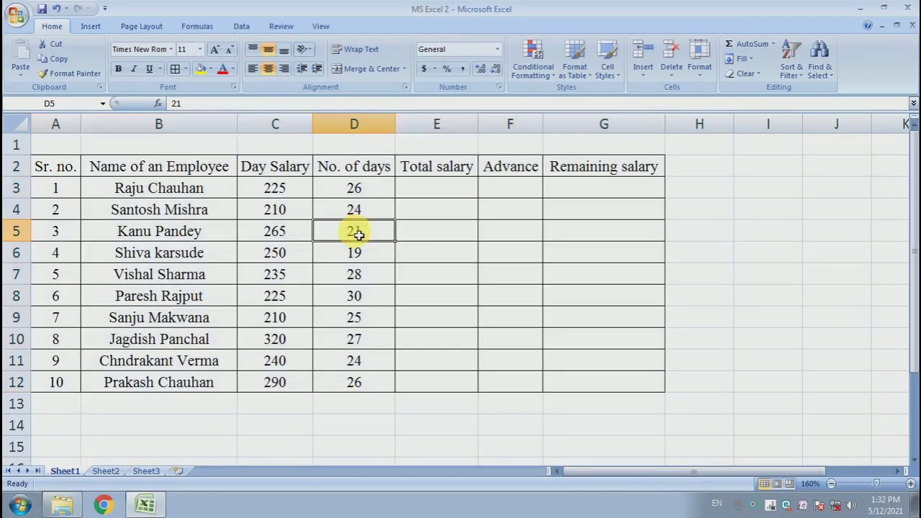
pyautogui.click(430, 258)
pyautogui.click(281, 192)
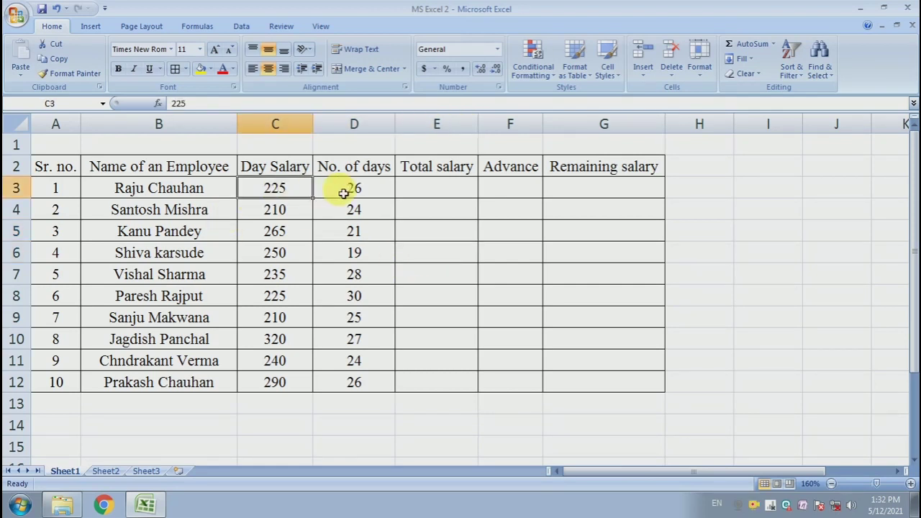
pyautogui.click(353, 194)
pyautogui.click(439, 195)
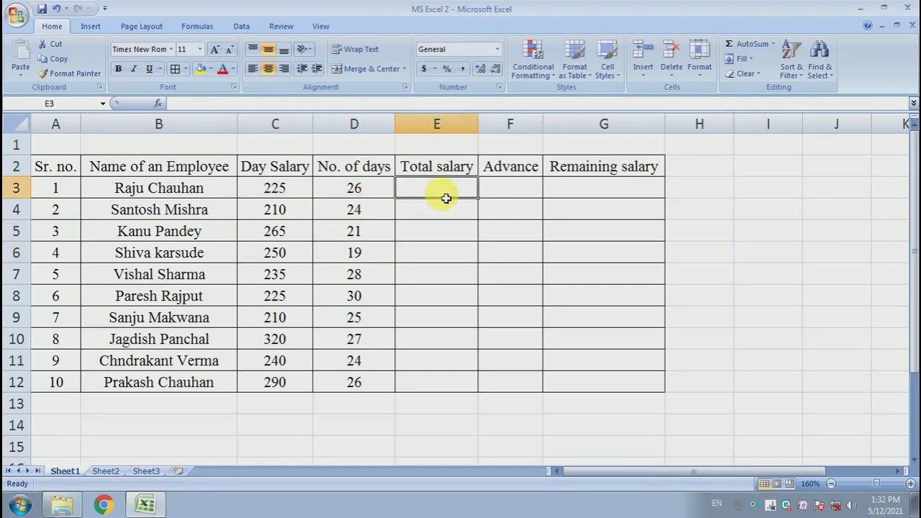
# Step: Enter =C3*D3 in E3 to get the first total salary of 5850
pyautogui.write('=')
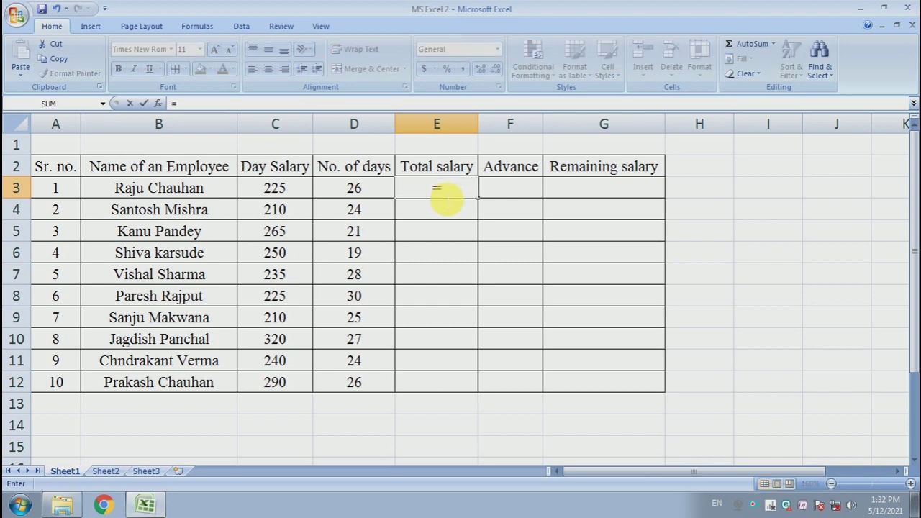
pyautogui.press('Left')
pyautogui.press('Left')
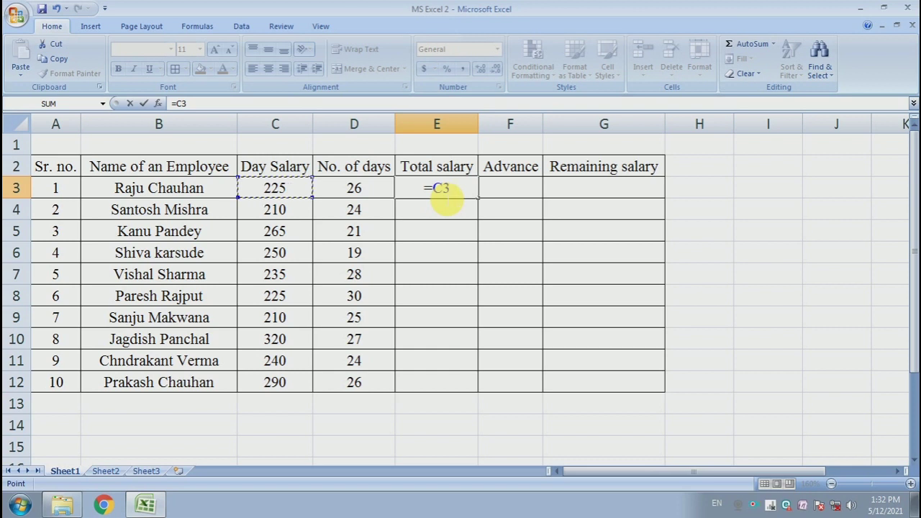
pyautogui.write('*')
pyautogui.press('Left')
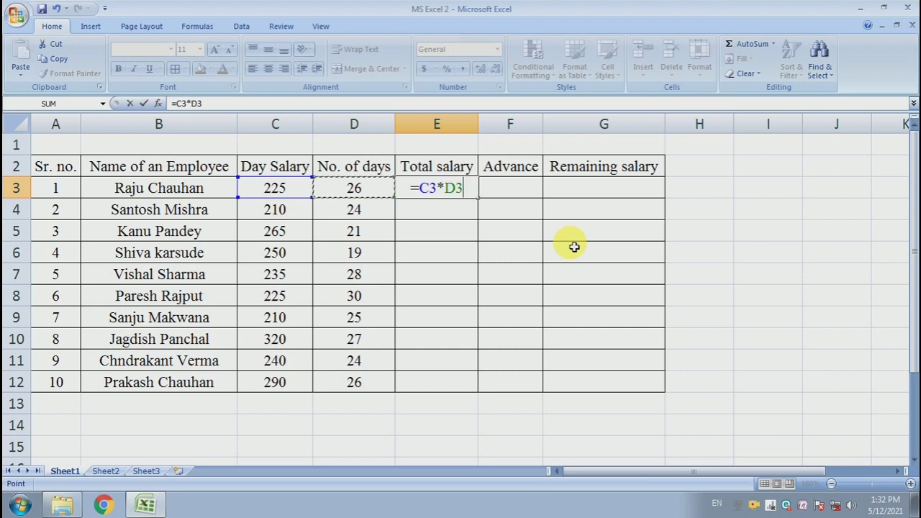
pyautogui.press('Return')
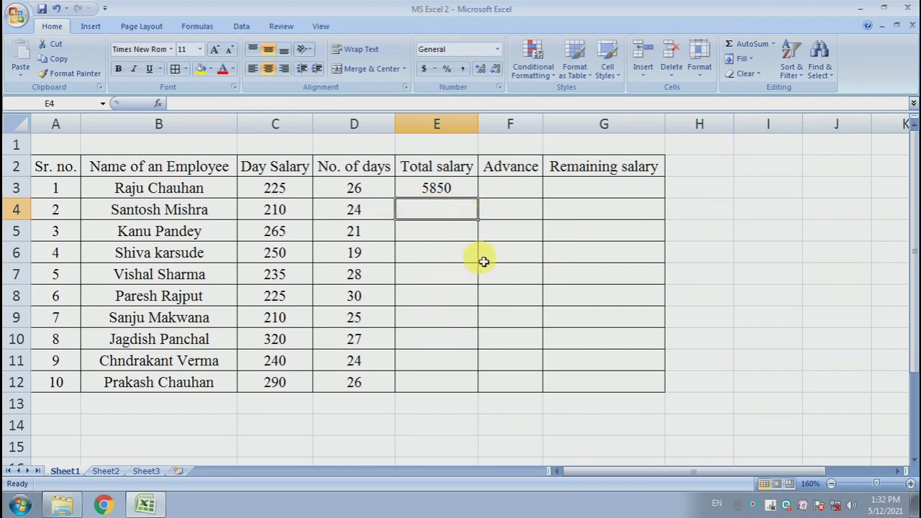
pyautogui.click(462, 193)
# Step: Replace E3's formula with =PRODUCT(C3,D3), still giving 5850
pyautogui.press('Delete')
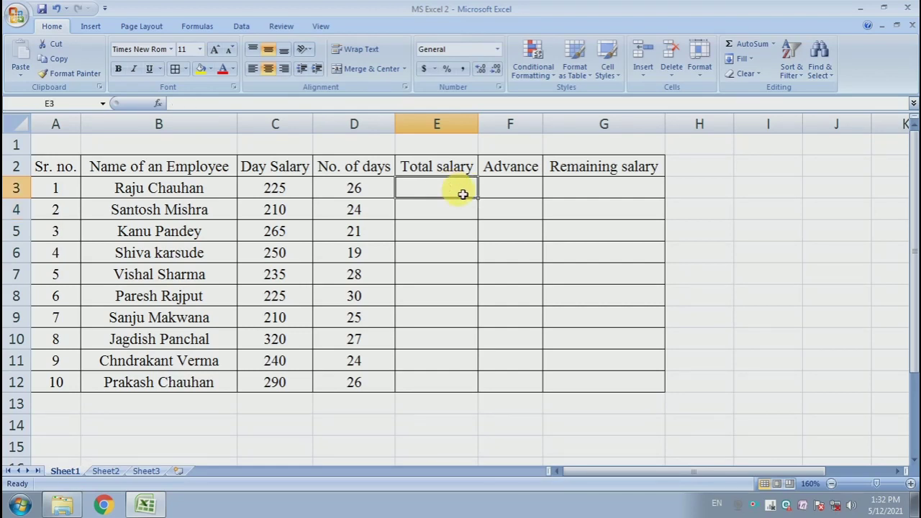
pyautogui.write('=pr')
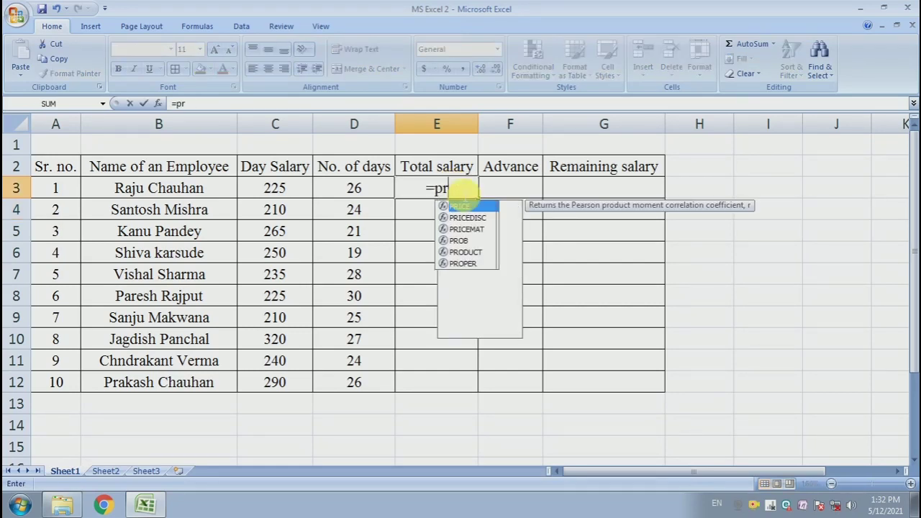
pyautogui.write('o')
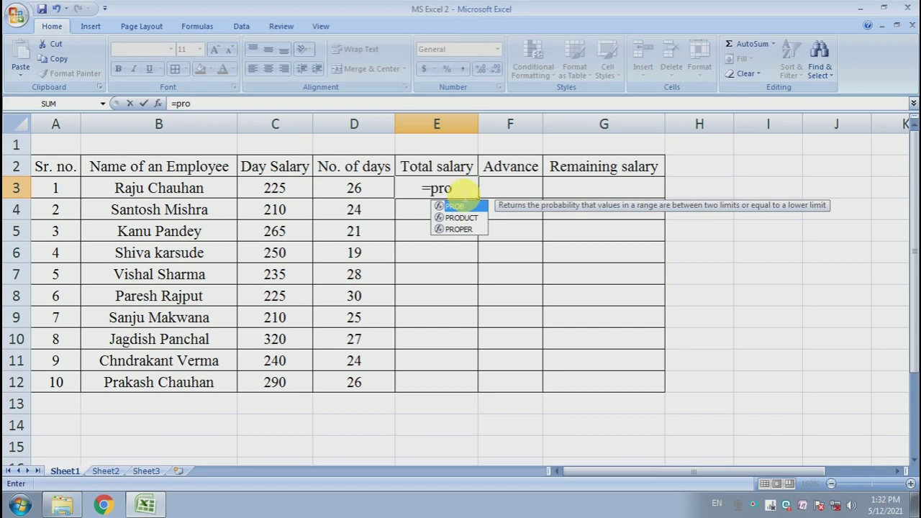
pyautogui.write('duct')
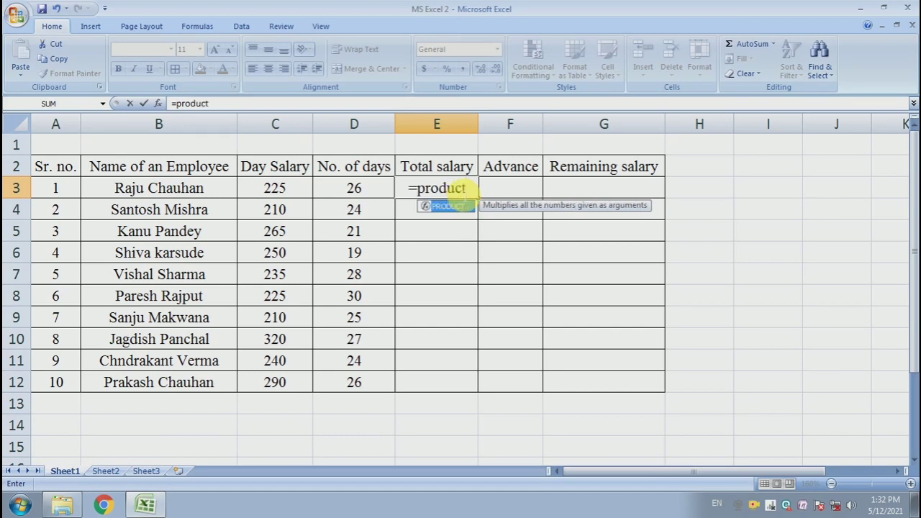
pyautogui.write('(')
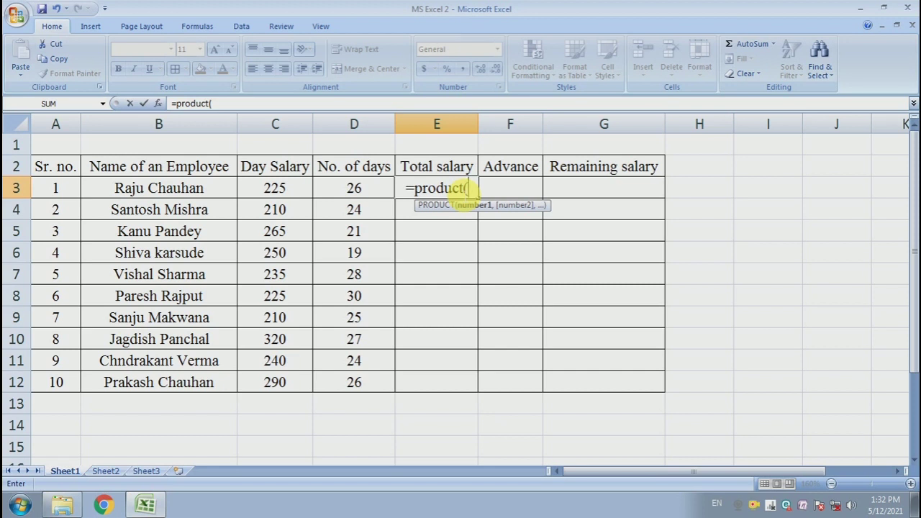
pyautogui.press('Left')
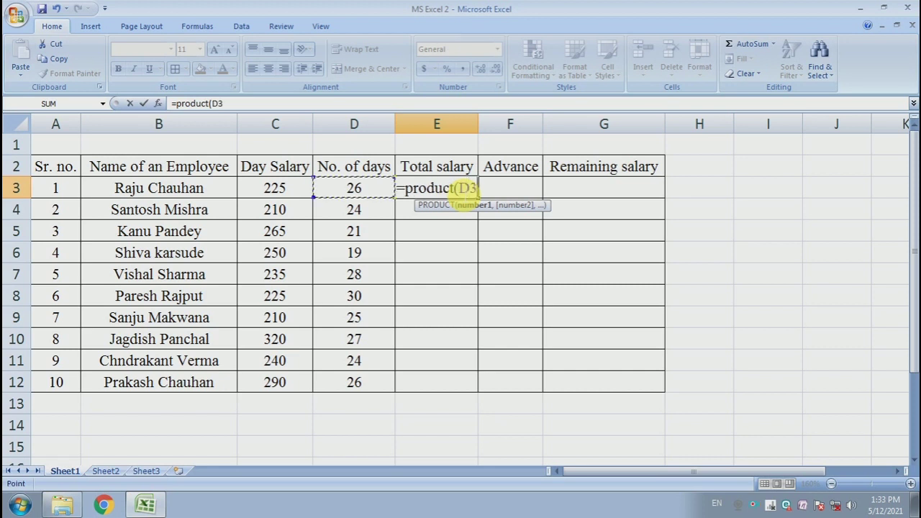
pyautogui.press('Left')
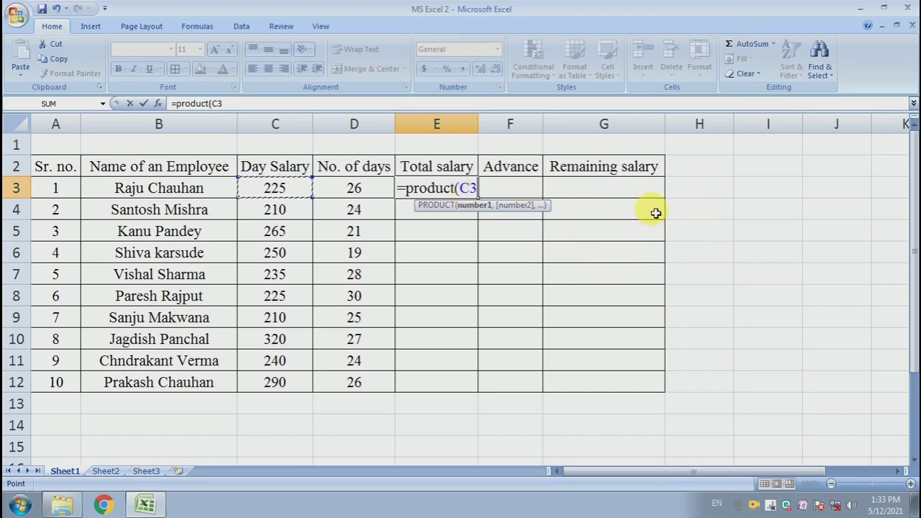
pyautogui.write(',')
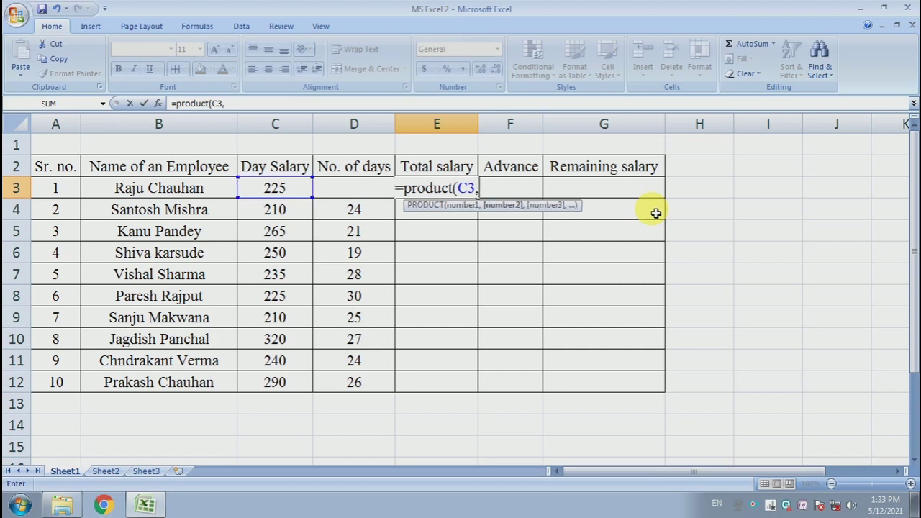
pyautogui.press('Left')
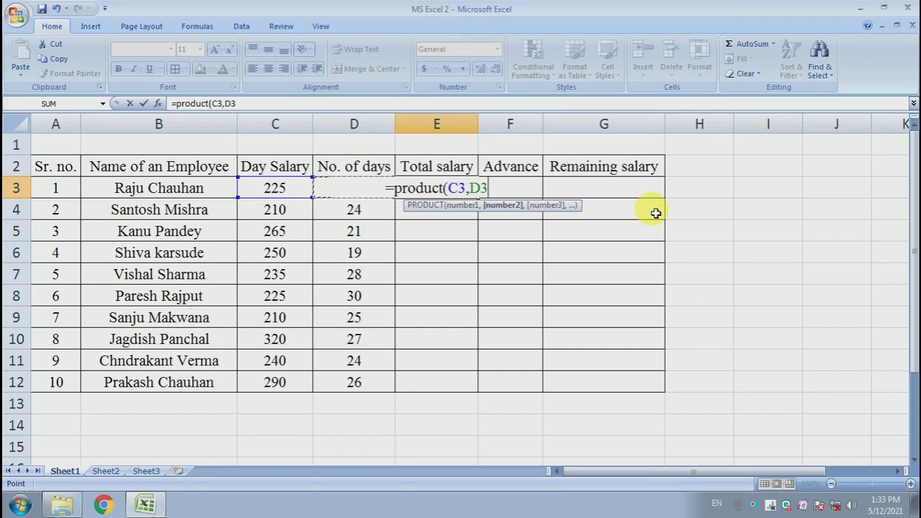
pyautogui.write(')')
pyautogui.press('Return')
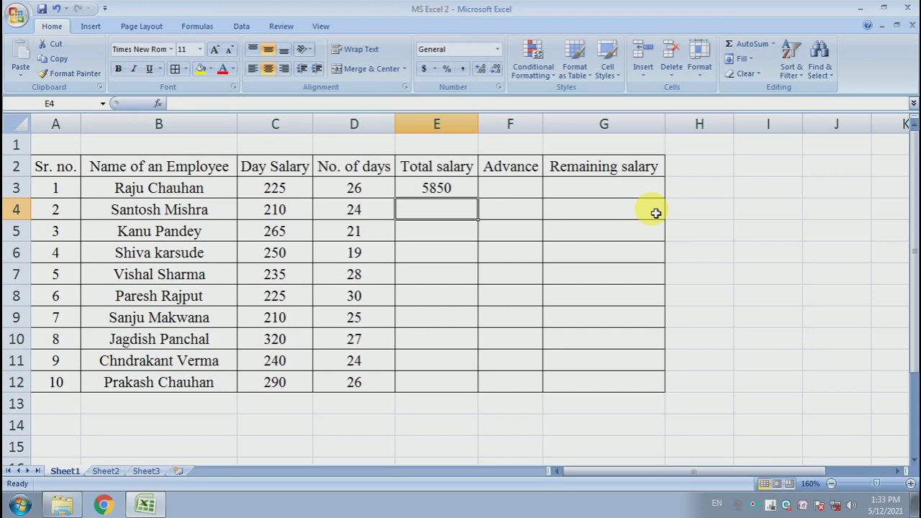
pyautogui.press('Up')
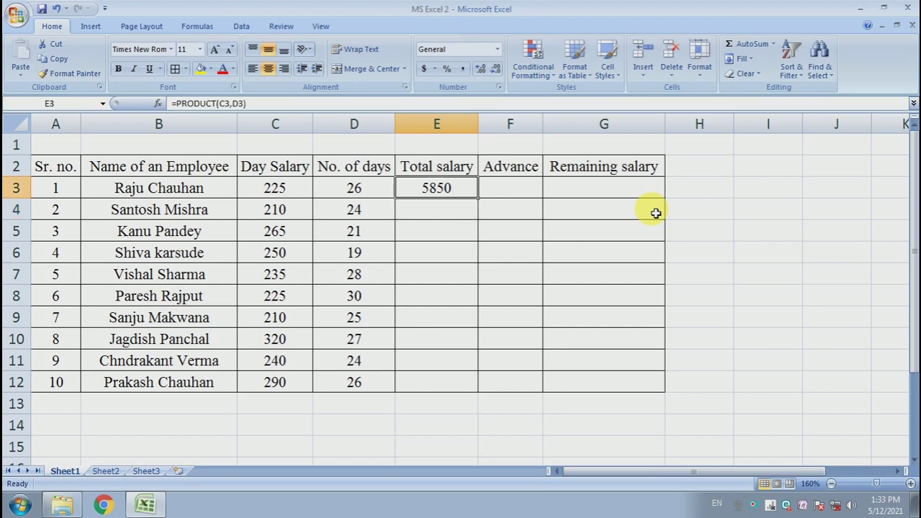
pyautogui.press('Down')
# Step: Clear E3 and re-enter the total salary formula =C3*D3
pyautogui.press('Up')
pyautogui.press('Delete')
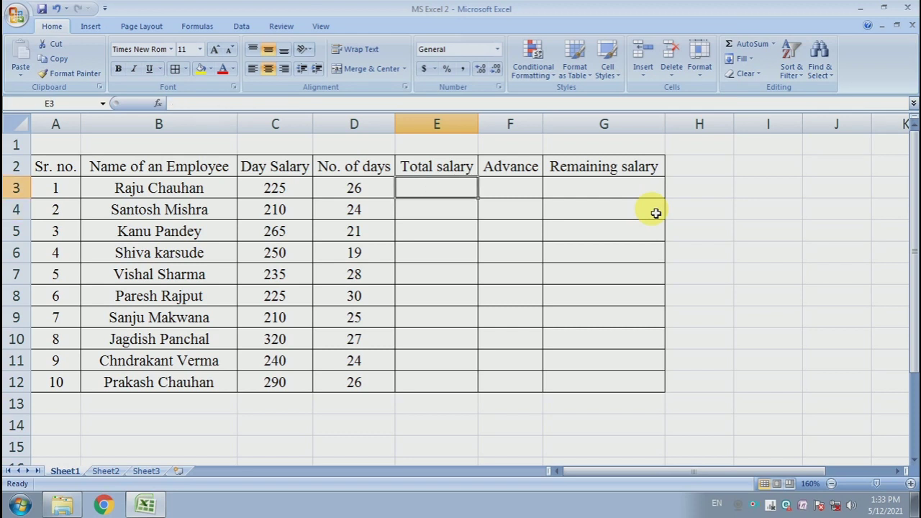
pyautogui.write('=')
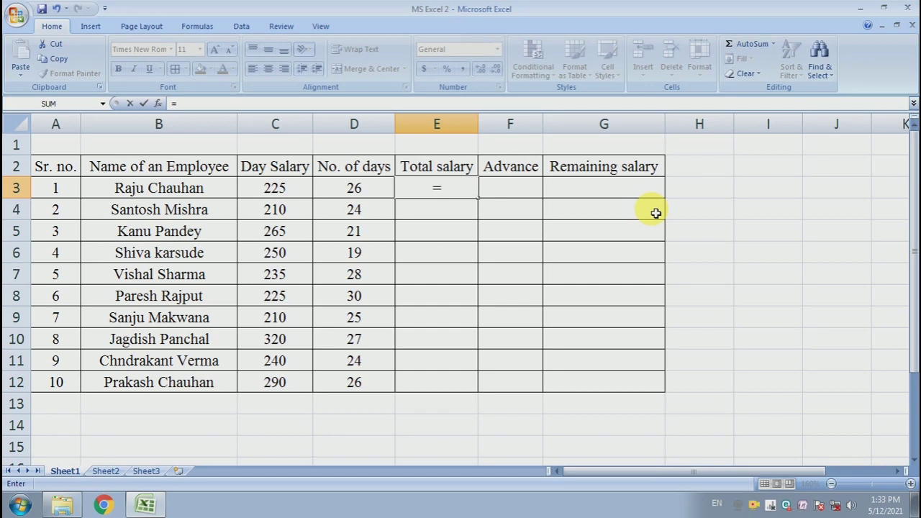
pyautogui.click(280, 190)
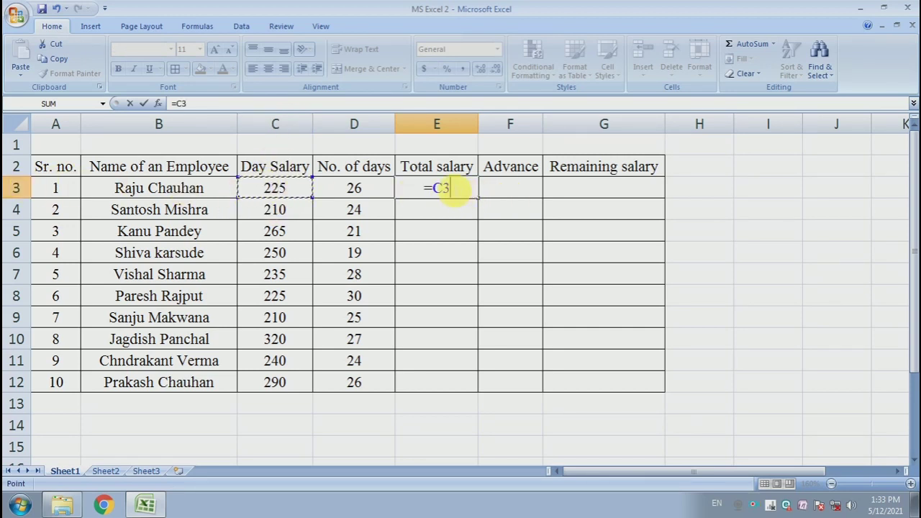
pyautogui.write('*')
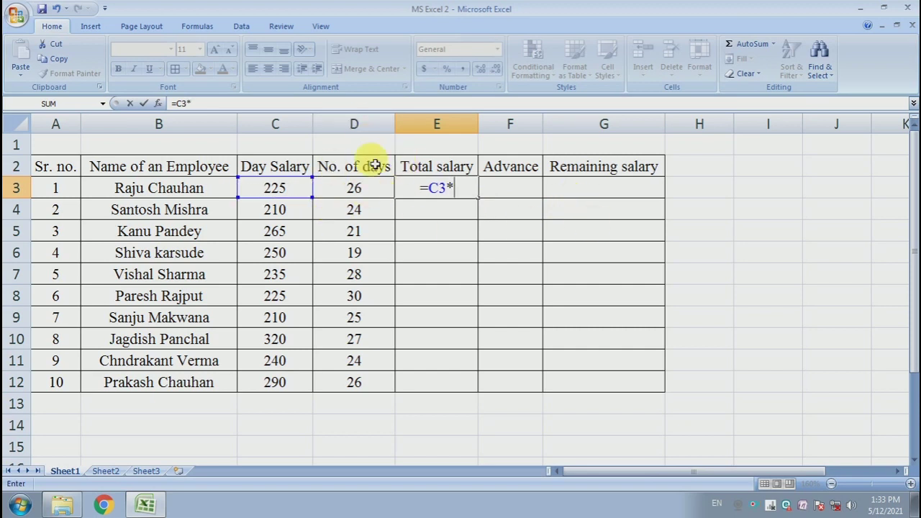
pyautogui.click(359, 190)
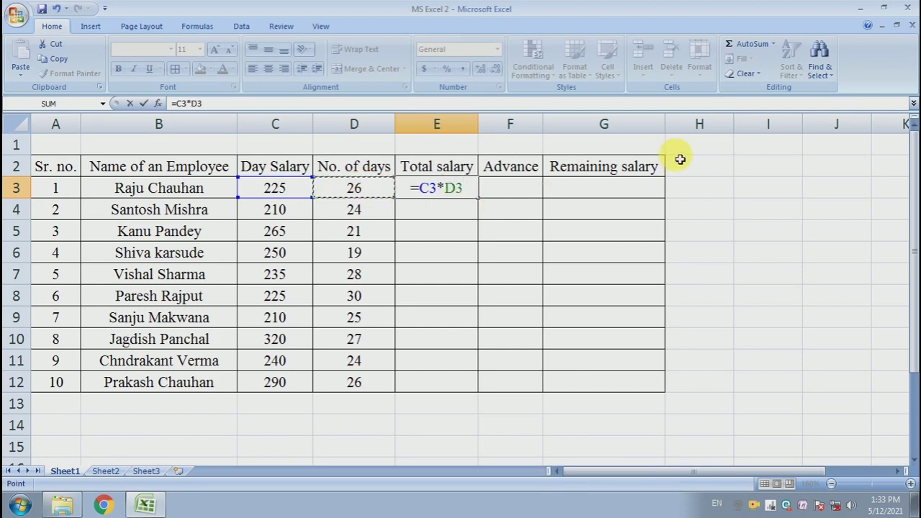
pyautogui.press('Return')
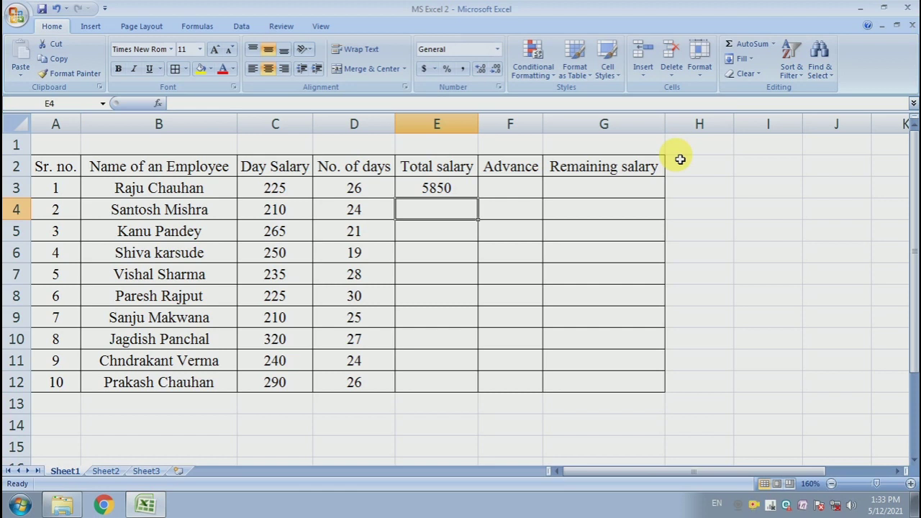
# Step: Fill the E3 formula down to E12 for all ten employees
pyautogui.click(450, 191)
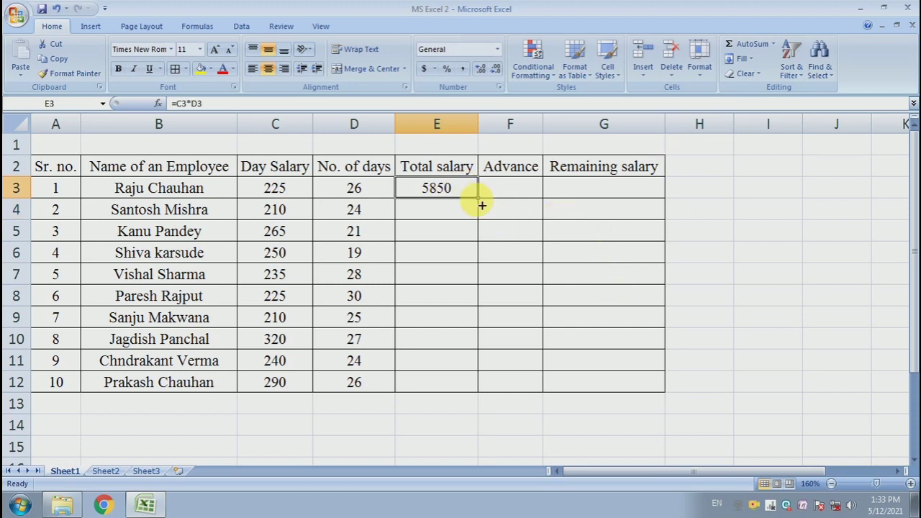
pyautogui.moveTo(482, 206); pyautogui.dragTo(470, 387)
pyautogui.click(515, 301)
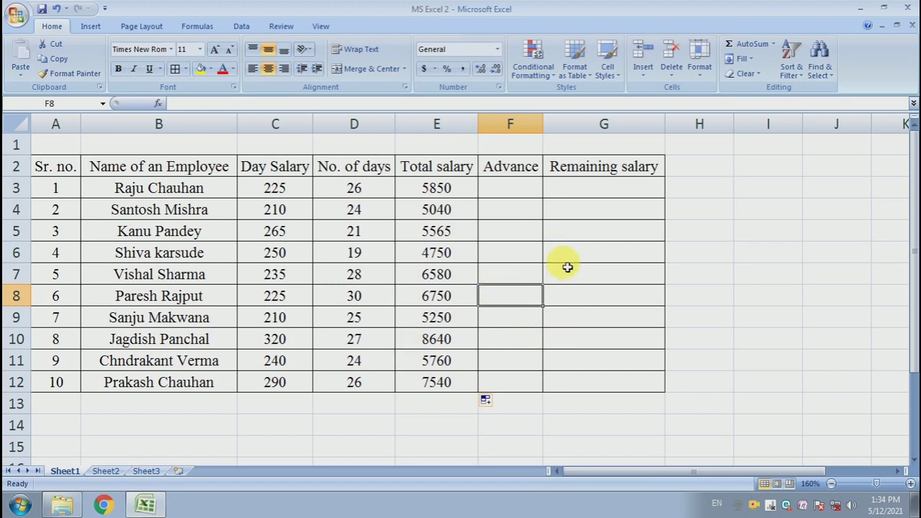
# Step: Enter Advance amounts 2000, 1500 and 1000 in F3 through F5
pyautogui.click(530, 196)
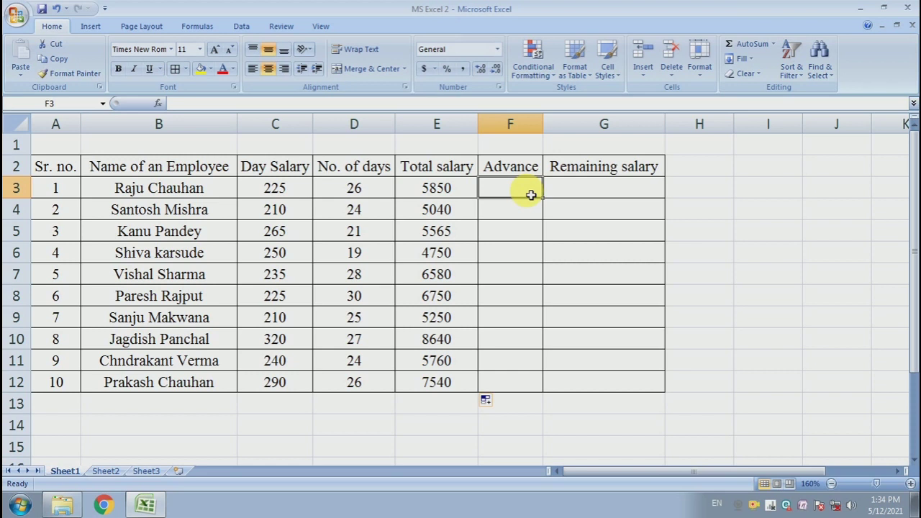
pyautogui.write('200')
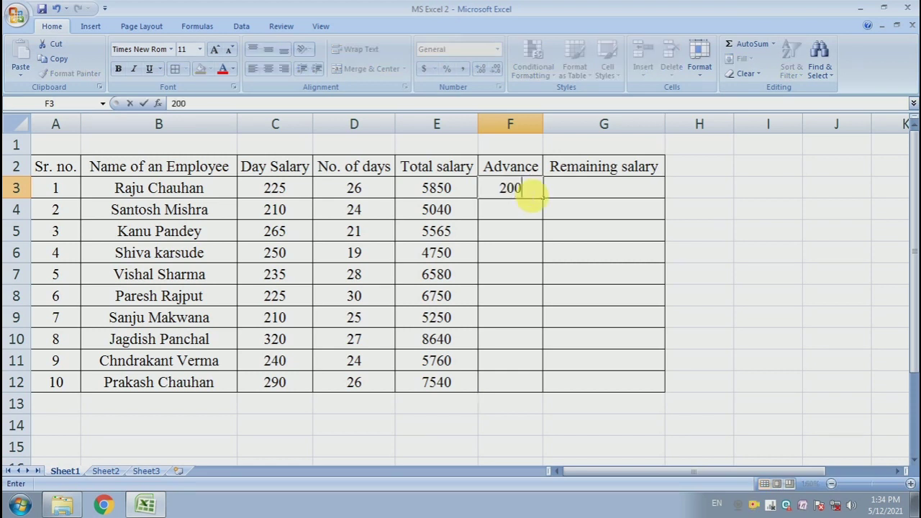
pyautogui.write('0')
pyautogui.press('Return')
pyautogui.write('150')
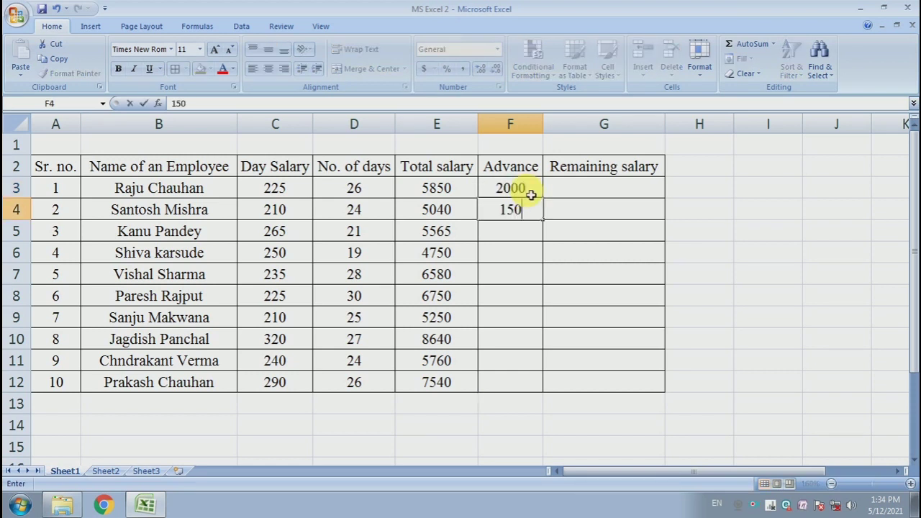
pyautogui.write('0')
pyautogui.press('Return')
pyautogui.write('100')
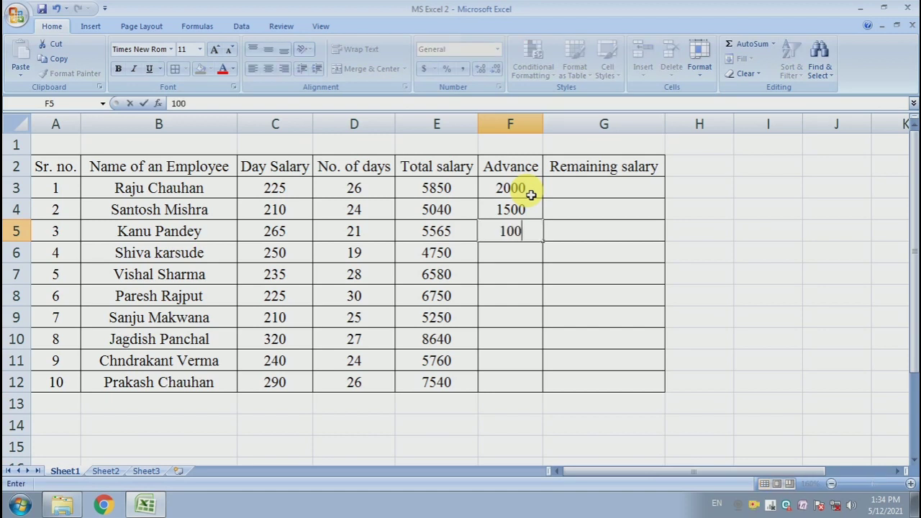
pyautogui.write('0')
pyautogui.press('Return')
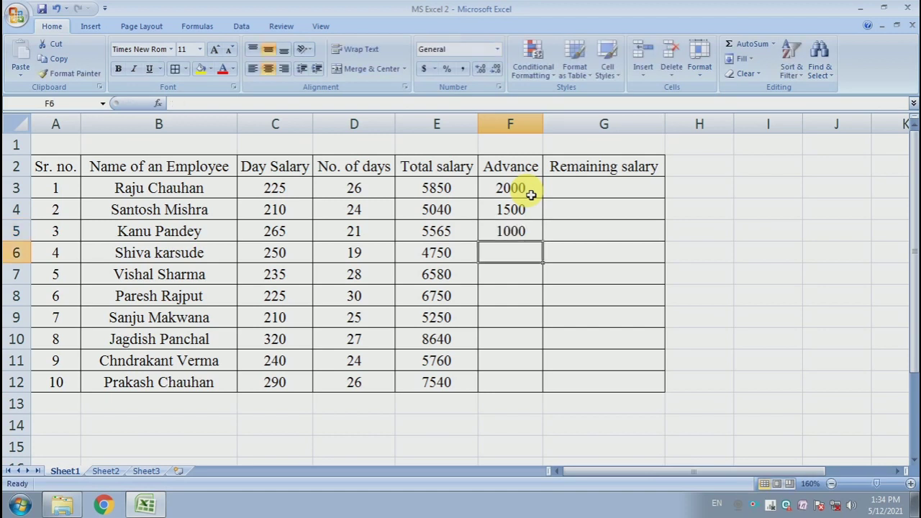
# Step: Enter Advance amounts 0, 1200 and 500 for the next three employees
pyautogui.write('0')
pyautogui.press('Return')
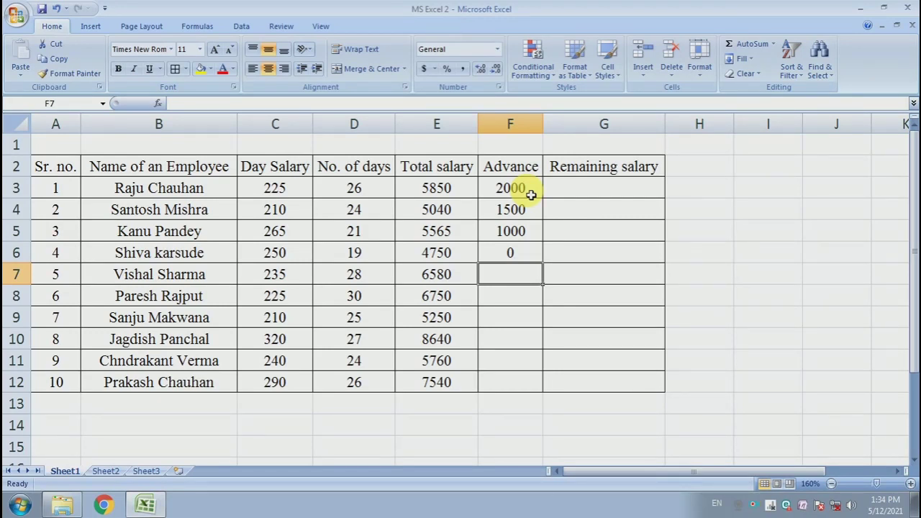
pyautogui.write('1')
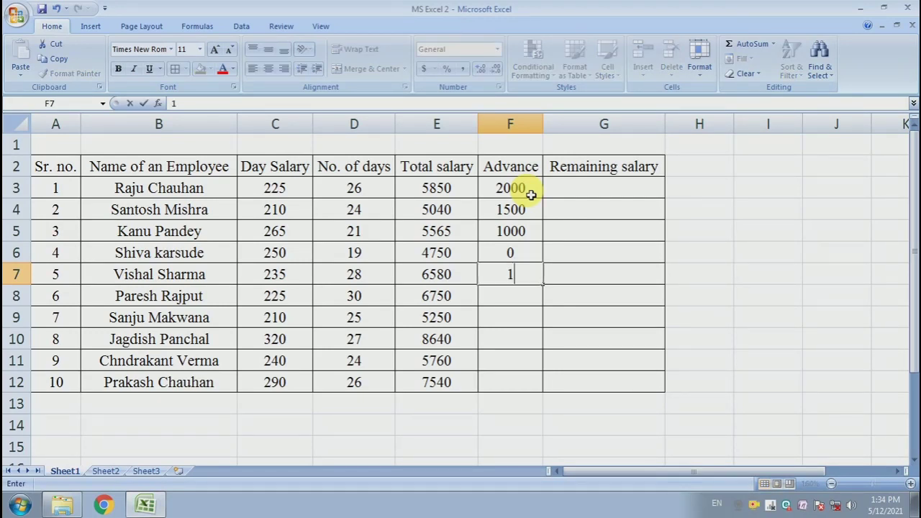
pyautogui.write('200')
pyautogui.press('Return')
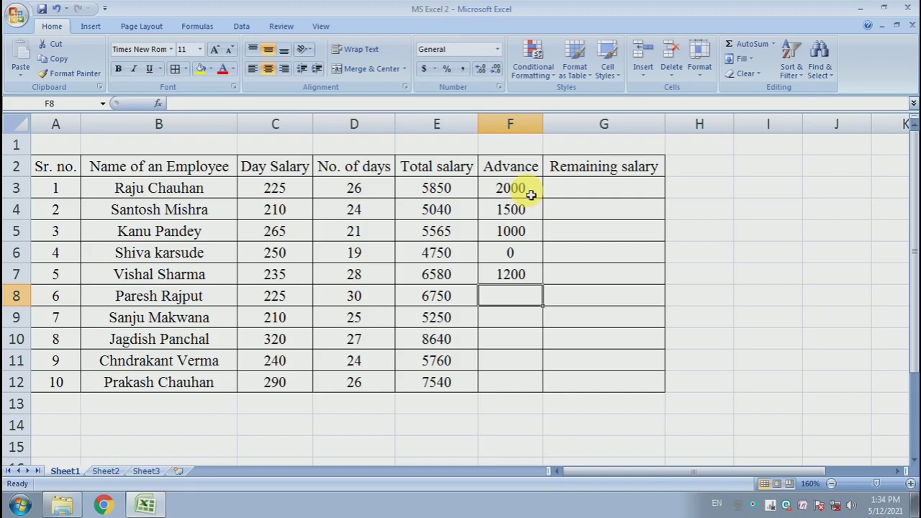
pyautogui.write('500')
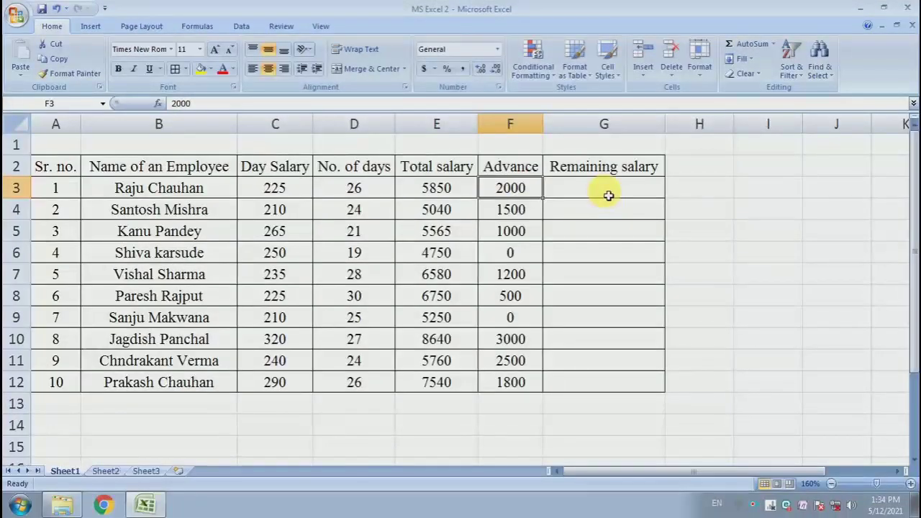
pyautogui.click(608, 195)
pyautogui.click(472, 194)
# Step: Build the G3 formula =E3-F3 by pointing at E3 and F3, then clear it
pyautogui.click(510, 190)
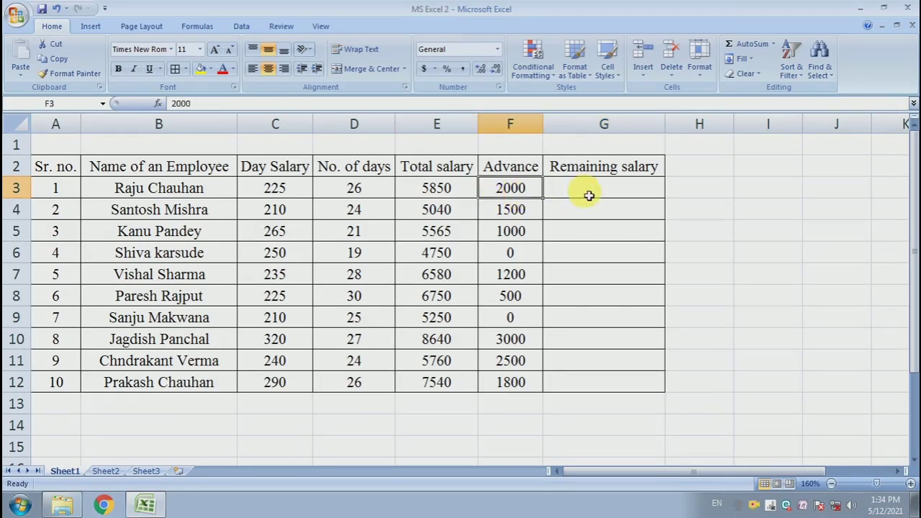
pyautogui.click(589, 196)
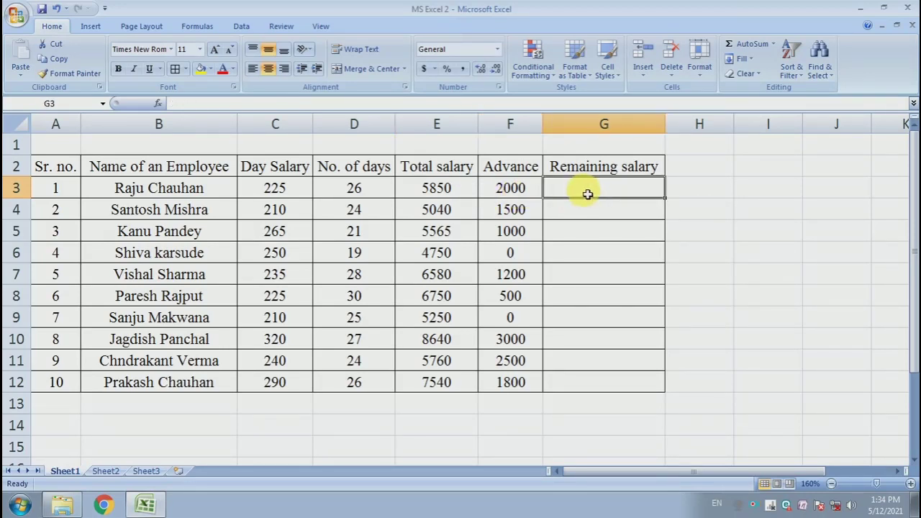
pyautogui.write('=')
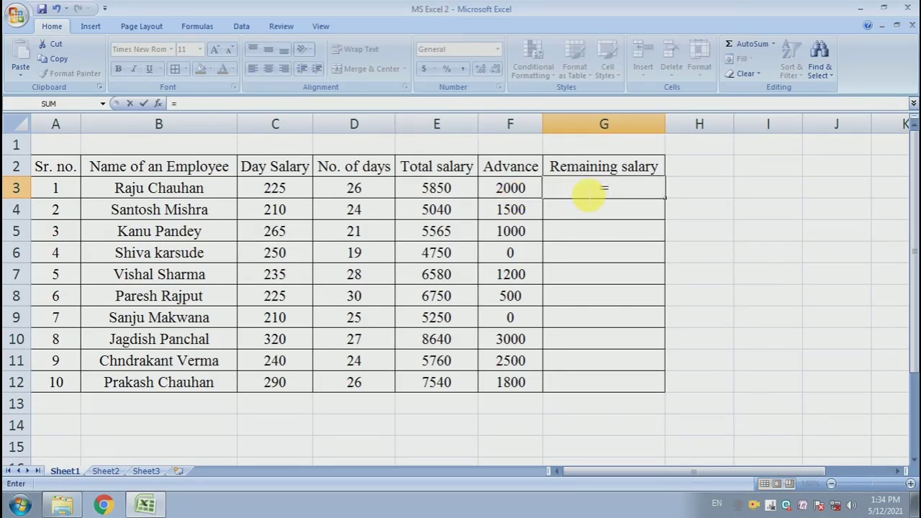
pyautogui.click(457, 190)
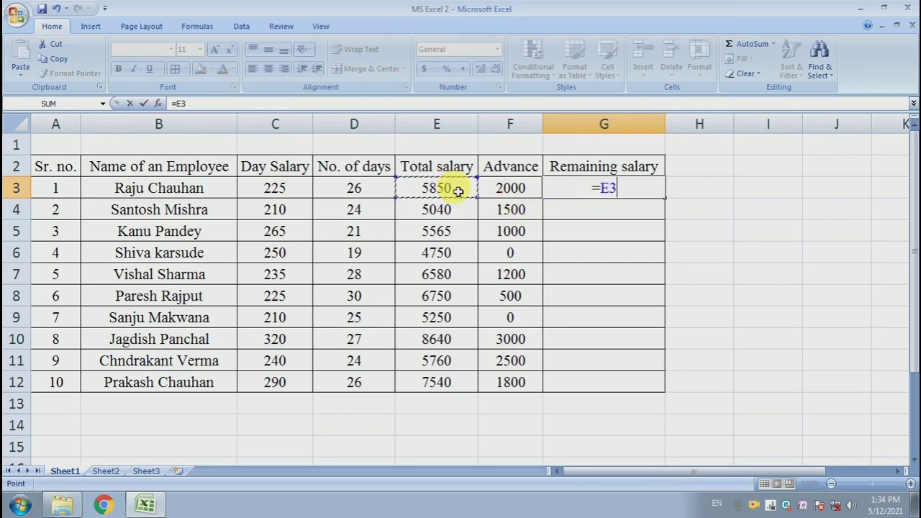
pyautogui.write('-')
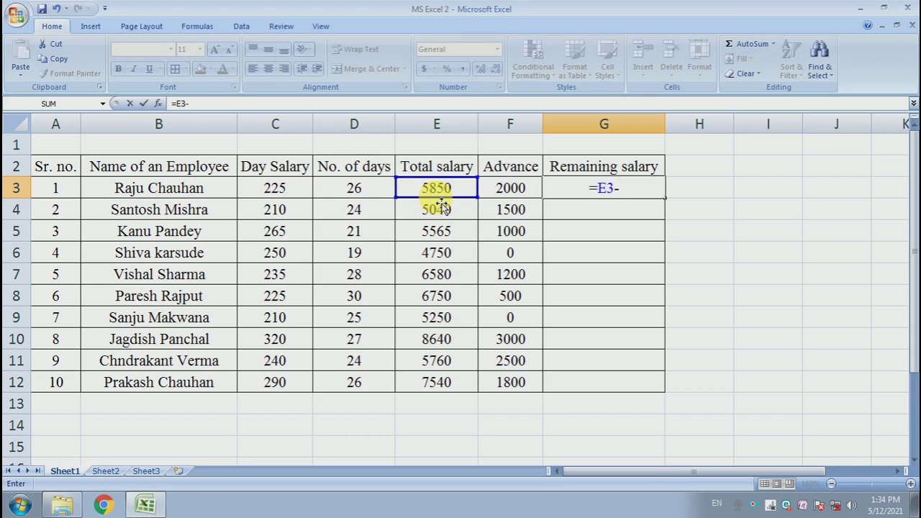
pyautogui.click(513, 189)
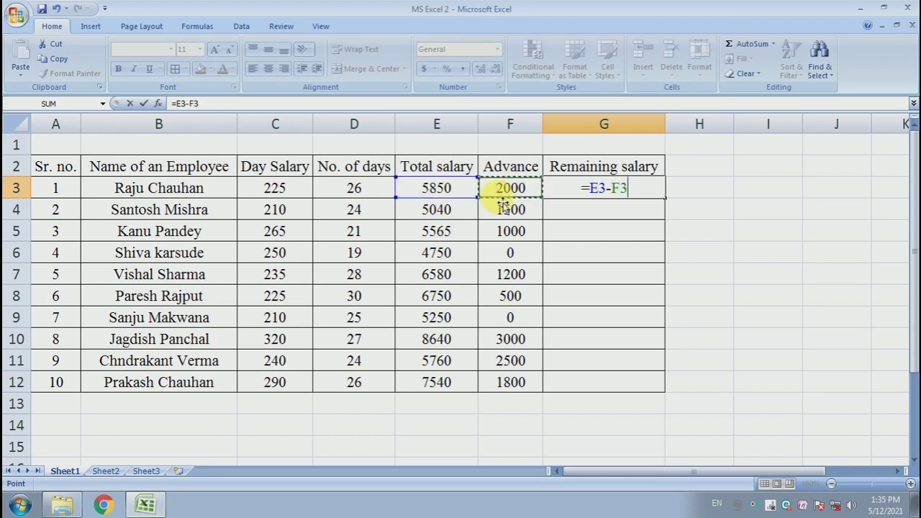
pyautogui.press('Return')
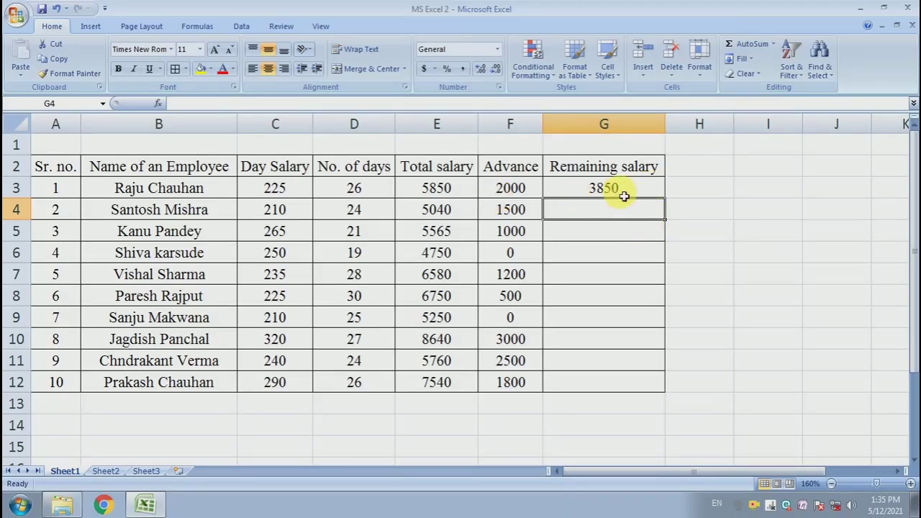
pyautogui.click(623, 192)
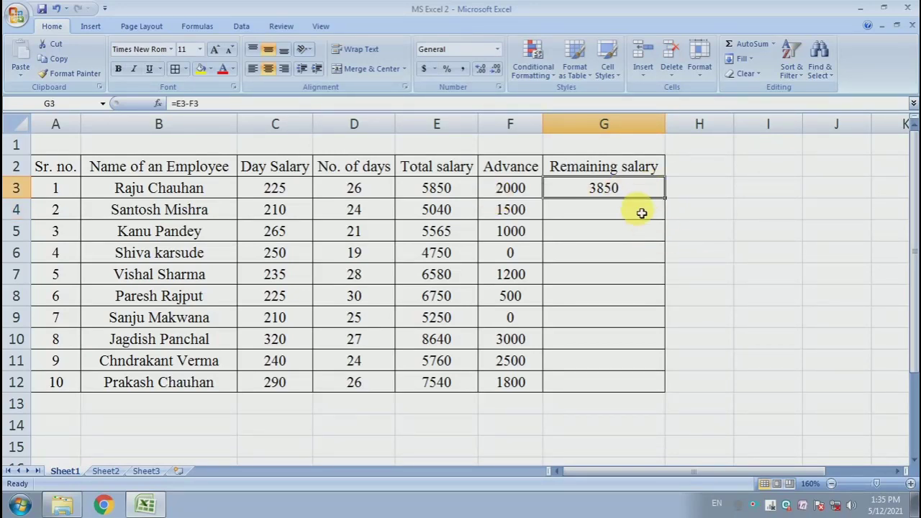
pyautogui.press('Delete')
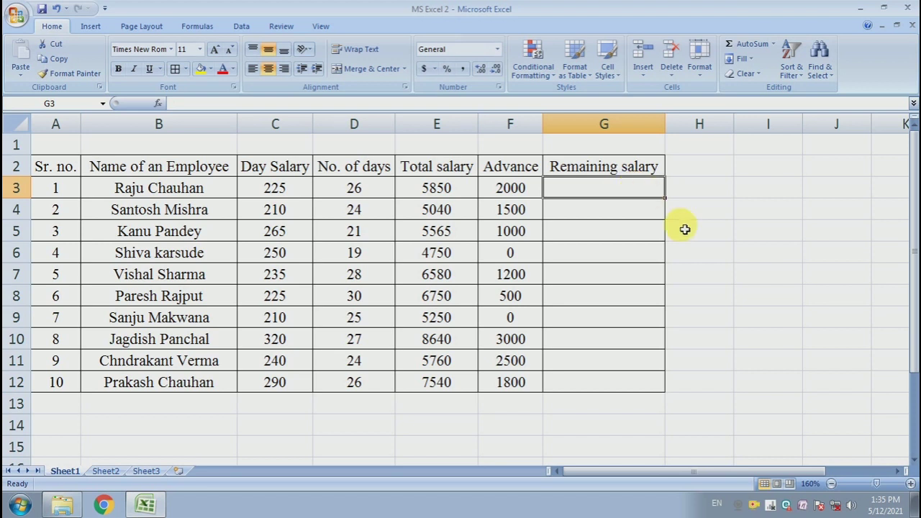
# Step: Redo the G3 subtraction formula using arrow-key cell references, then clear it again
pyautogui.click(713, 231)
pyautogui.click(643, 191)
pyautogui.write('=')
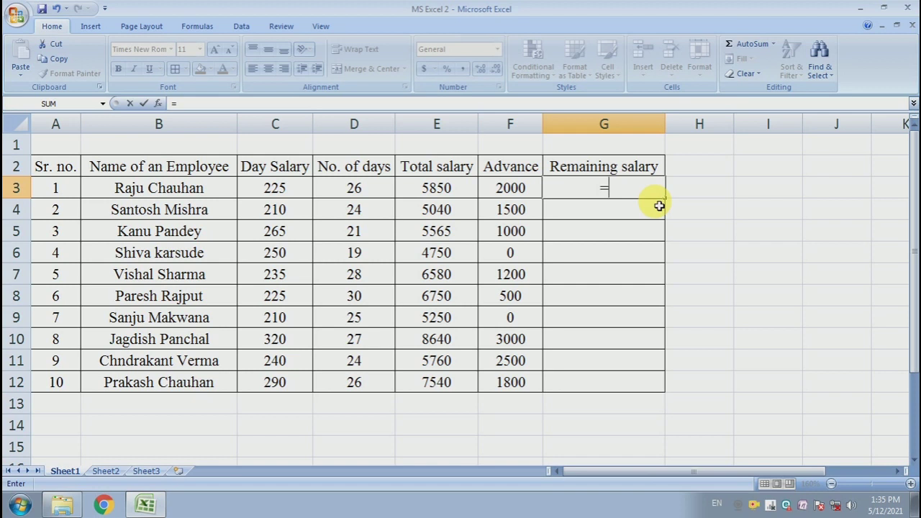
pyautogui.press('Left')
pyautogui.press('Left')
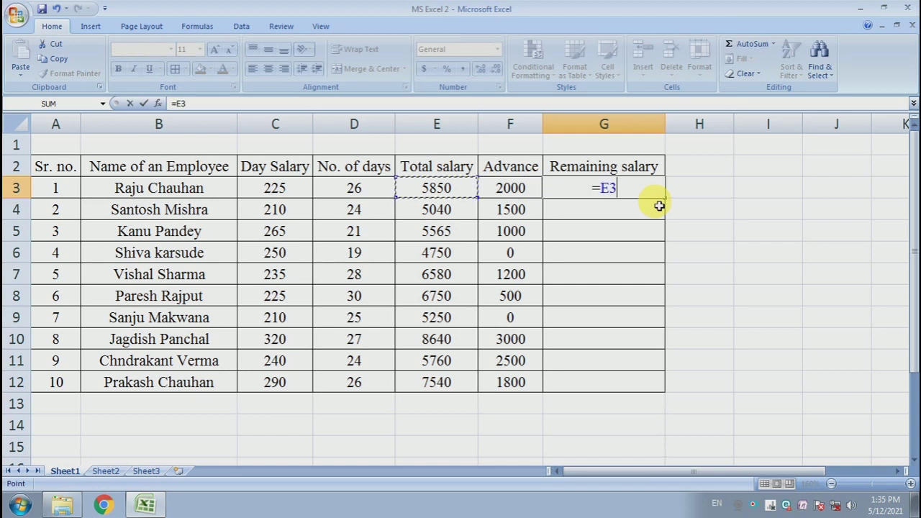
pyautogui.write('-')
pyautogui.press('Left')
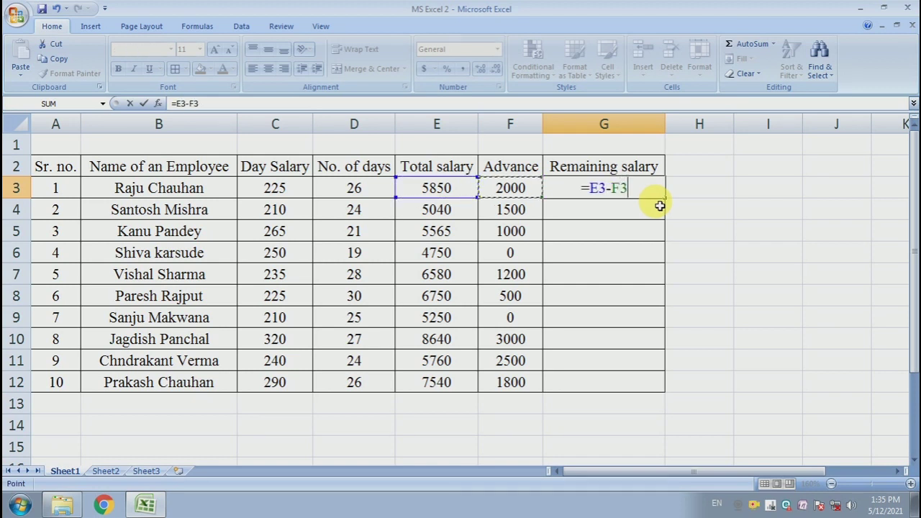
pyautogui.press('Return')
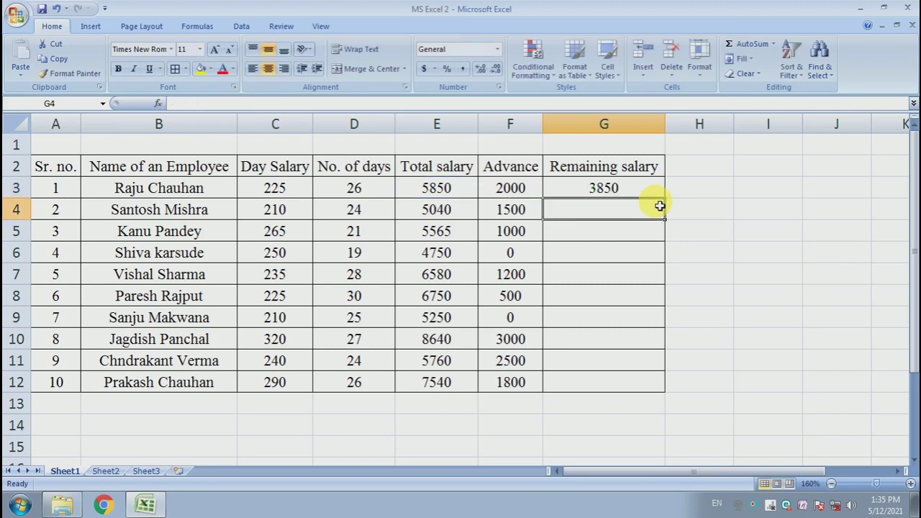
pyautogui.click(650, 229)
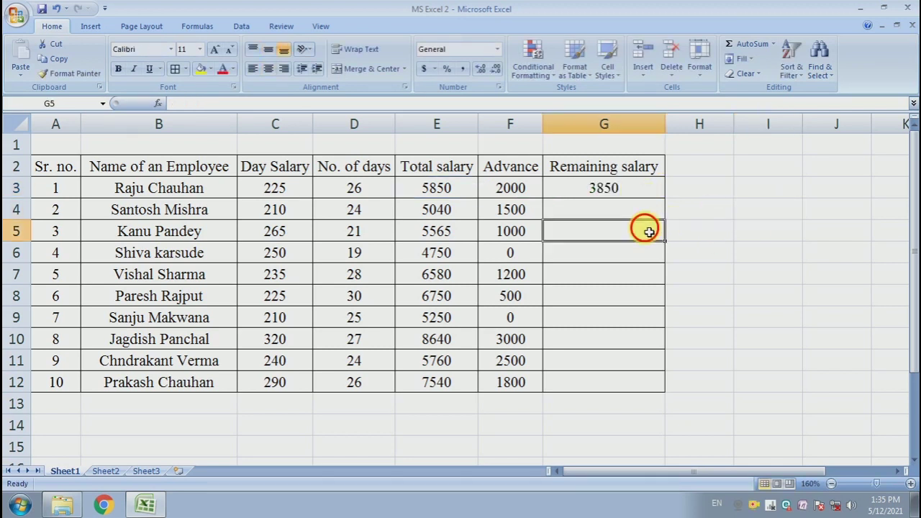
pyautogui.click(650, 196)
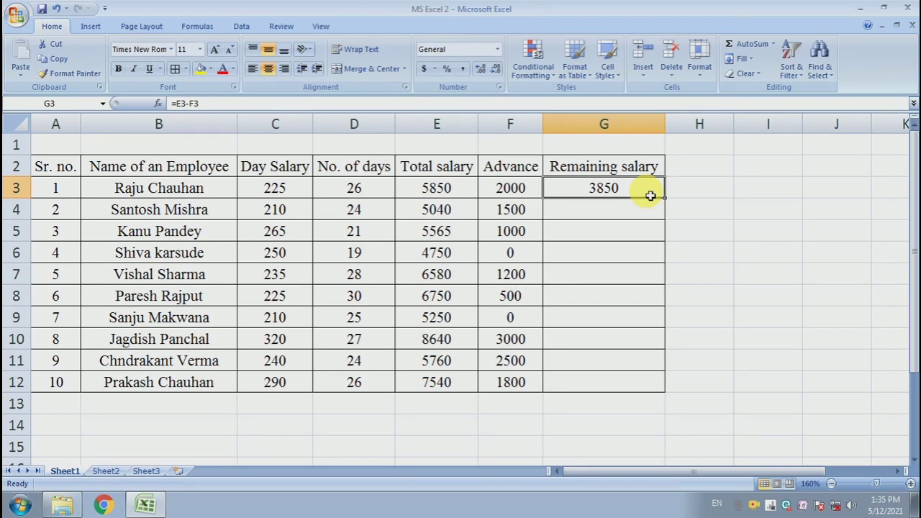
pyautogui.press('Delete')
# Step: Type =E3-F3 into G3 so the first remaining salary shows 3850
pyautogui.write('=')
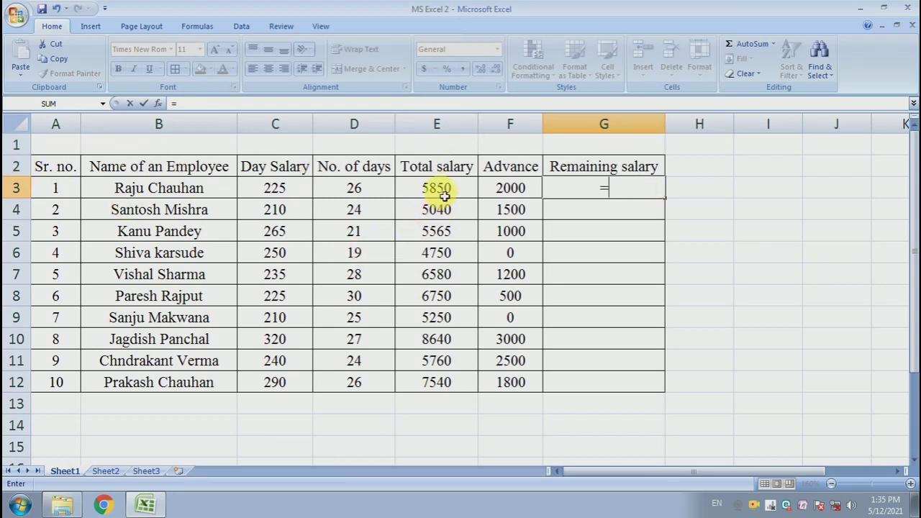
pyautogui.write('E')
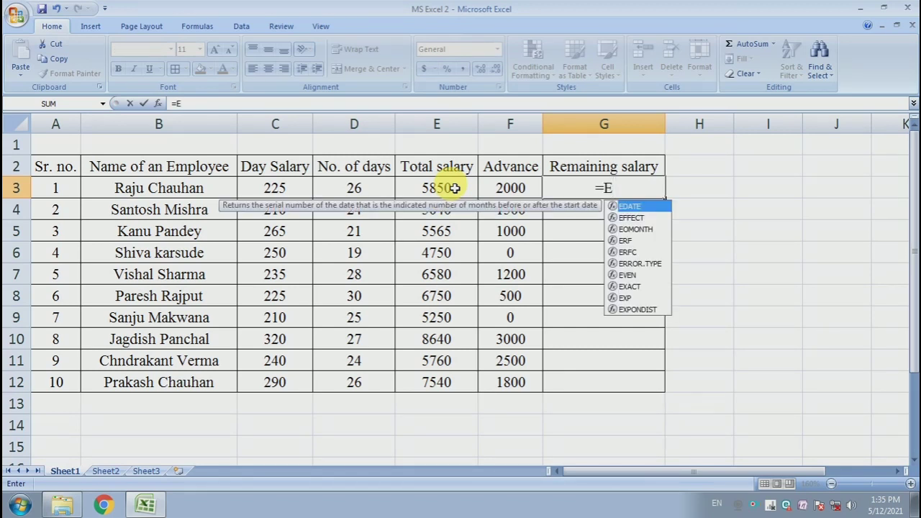
pyautogui.write('3')
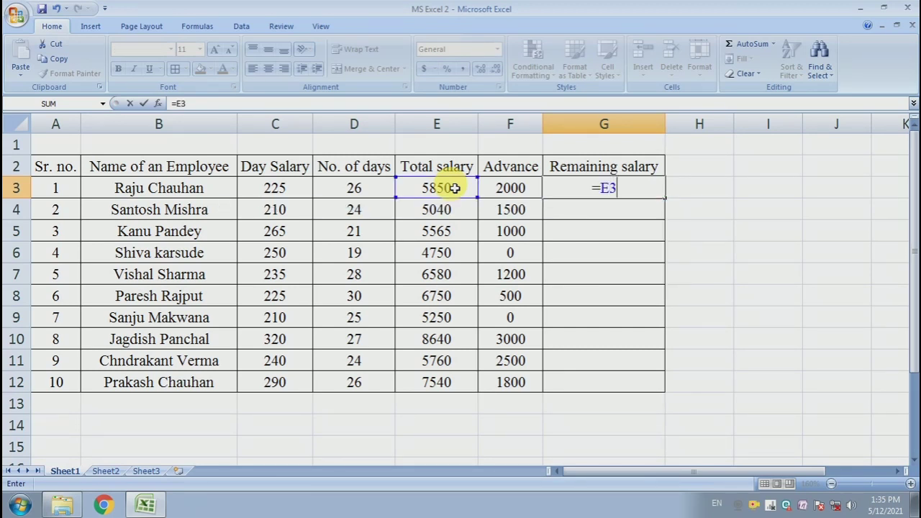
pyautogui.write('-')
pyautogui.write('F3')
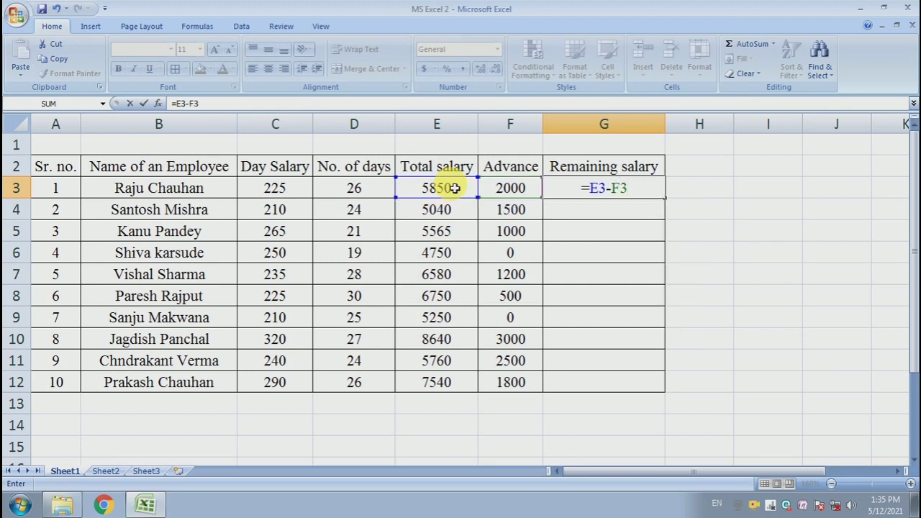
pyautogui.press('Return')
pyautogui.click(602, 189)
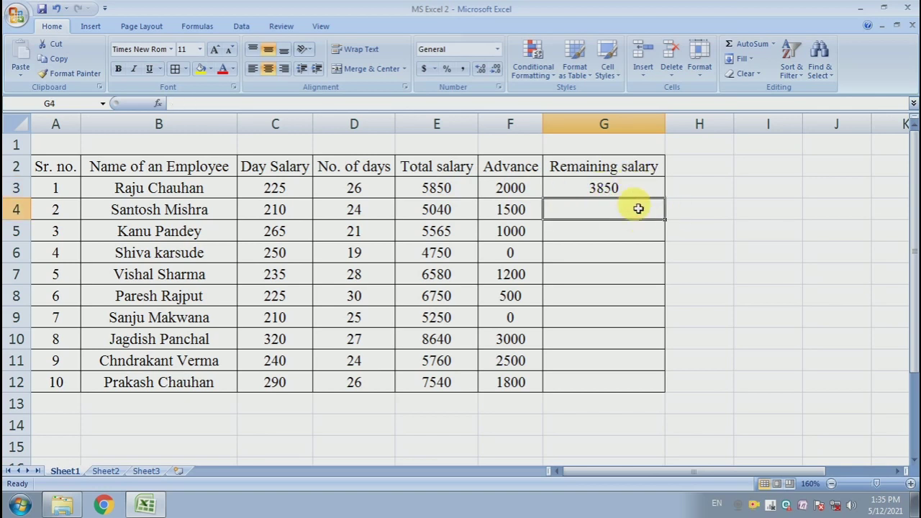
# Step: Copy G3's formula down to G12, giving remaining salaries from 3850 to 5740
pyautogui.moveTo(672, 205); pyautogui.dragTo(655, 391)
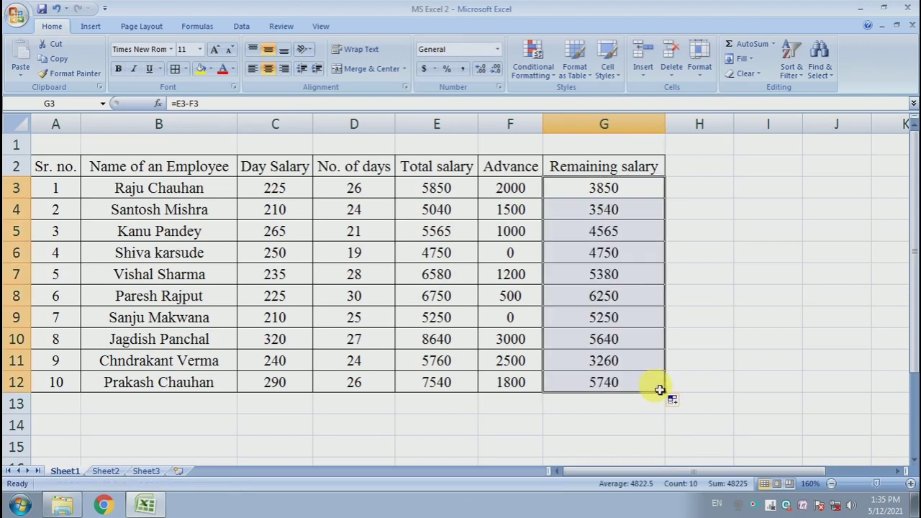
pyautogui.click(712, 302)
pyautogui.click(739, 256)
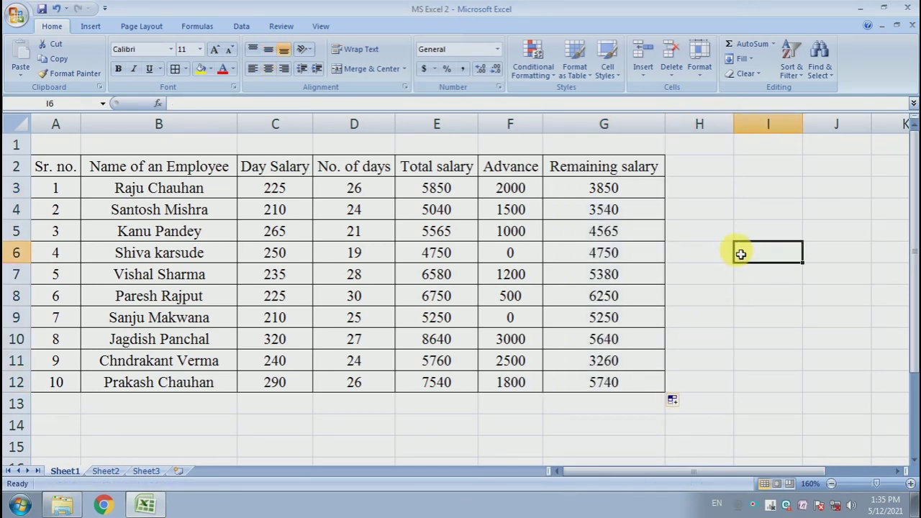